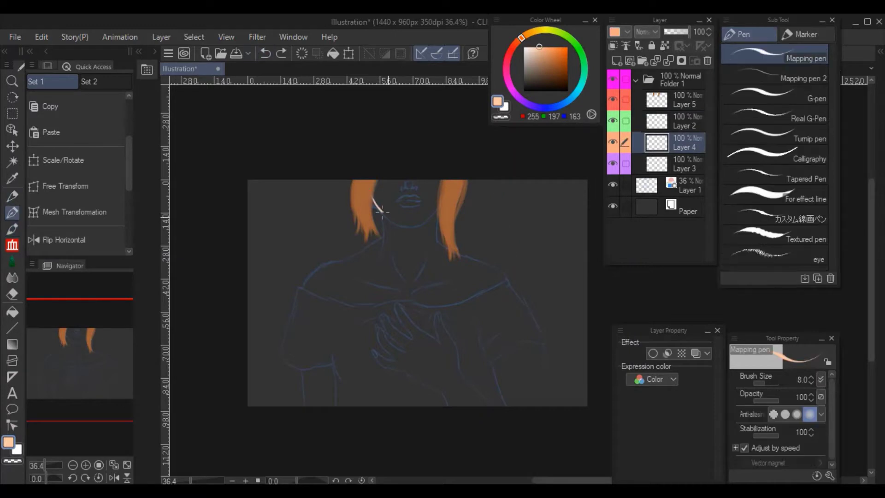
# - Redo the jaw outline and trace the neck and both shoulders in skin colour on Layer 4 with the Mapping pen at size 8
pyautogui.hotkey('ctrl', 'z')
pyautogui.moveTo(372, 195); pyautogui.dragTo(439, 208)
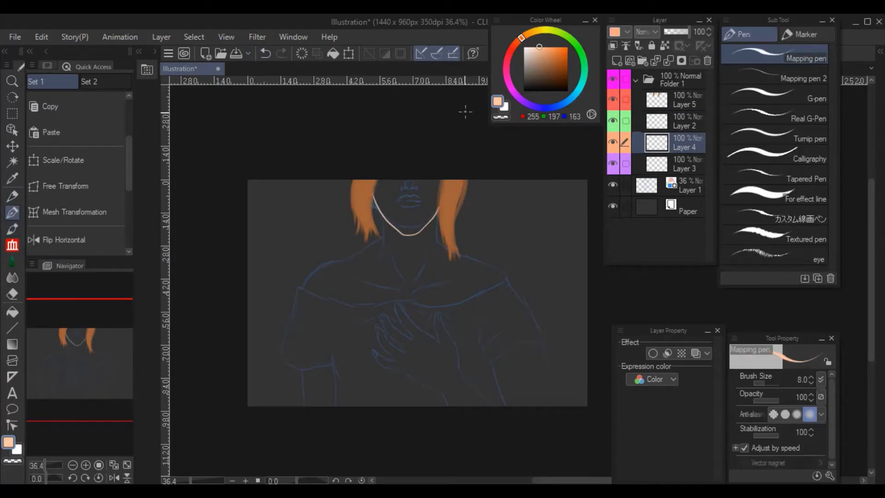
pyautogui.moveTo(385, 218); pyautogui.dragTo(381, 265)
pyautogui.moveTo(438, 211); pyautogui.dragTo(440, 252)
pyautogui.moveTo(386, 236); pyautogui.dragTo(304, 289)
pyautogui.moveTo(440, 241); pyautogui.dragTo(502, 269)
# - Trace the fingers, hand and forearm over the chest in the skin colour on Layer 4
pyautogui.moveTo(374, 359)
pyautogui.mouseDown()
pyautogui.moveTo(441, 392)
pyautogui.moveTo(401, 336)
pyautogui.moveTo(407, 313)
pyautogui.mouseUp()
pyautogui.moveTo(386, 345)
pyautogui.mouseDown()
pyautogui.moveTo(427, 330)
pyautogui.moveTo(488, 406)
pyautogui.mouseUp()
pyautogui.moveTo(441, 390); pyautogui.dragTo(449, 405)
pyautogui.click(684, 163)
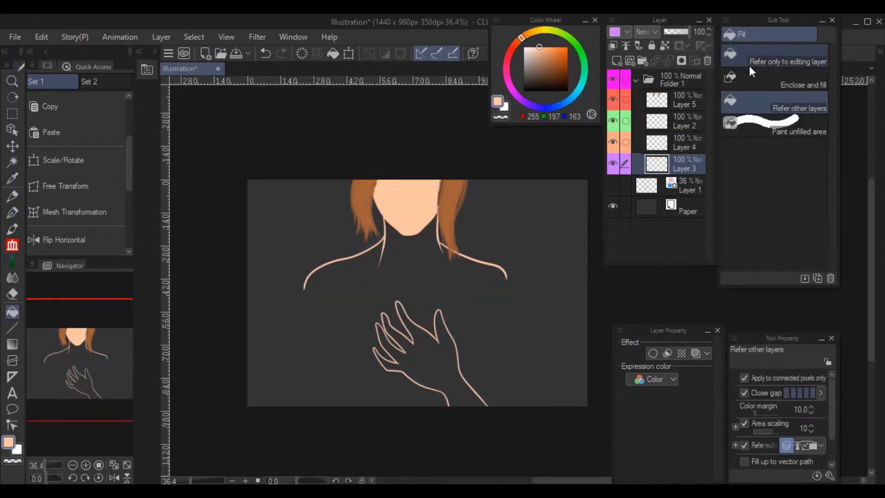
pyautogui.press('p')
pyautogui.click(680, 139)
pyautogui.hotkey('ctrl', 'z')
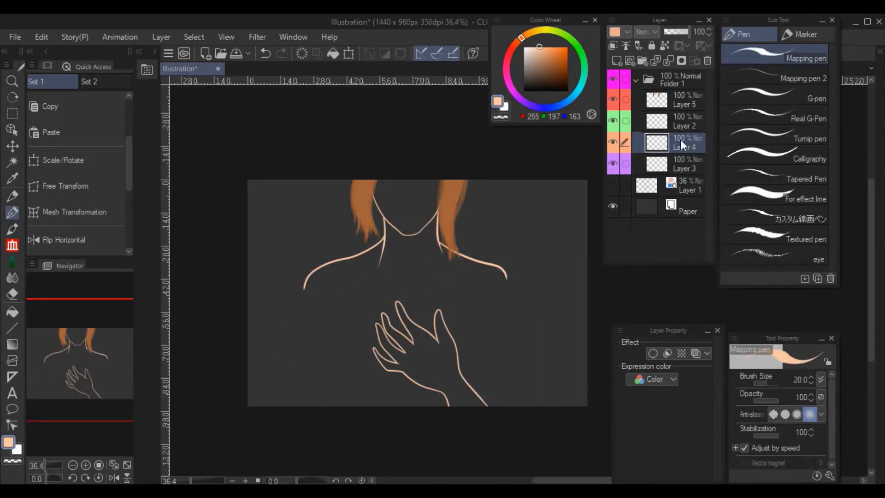
# - Fill the face with the skin colour on Layer 4
pyautogui.press('g')
pyautogui.press('p')
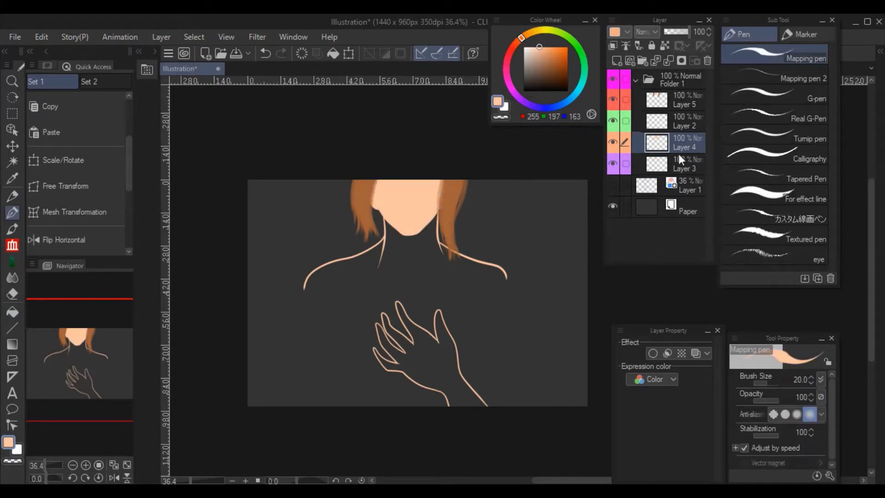
# - Outline the top's off-shoulder neckline and both sleeves on Layer 3 in the sketch's blue-violet with the Mapping pen at size 8
pyautogui.click(682, 167)
pyautogui.keyDown('alt'); pyautogui.click(399, 279); pyautogui.keyUp('alt')
pyautogui.press('[')
pyautogui.press('[')
pyautogui.press('[')
pyautogui.press('[')
pyautogui.press('[')
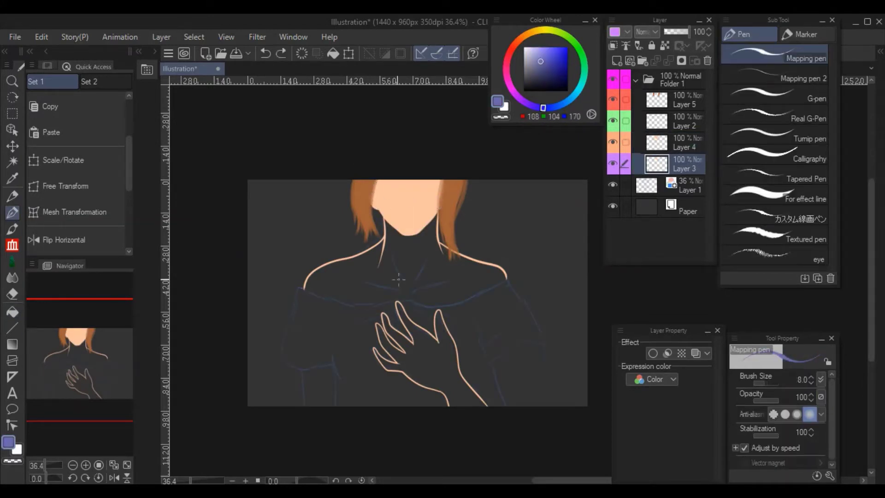
pyautogui.moveTo(325, 298)
pyautogui.mouseDown()
pyautogui.moveTo(420, 306)
pyautogui.moveTo(510, 279)
pyautogui.moveTo(546, 338)
pyautogui.moveTo(482, 365)
pyautogui.mouseUp()
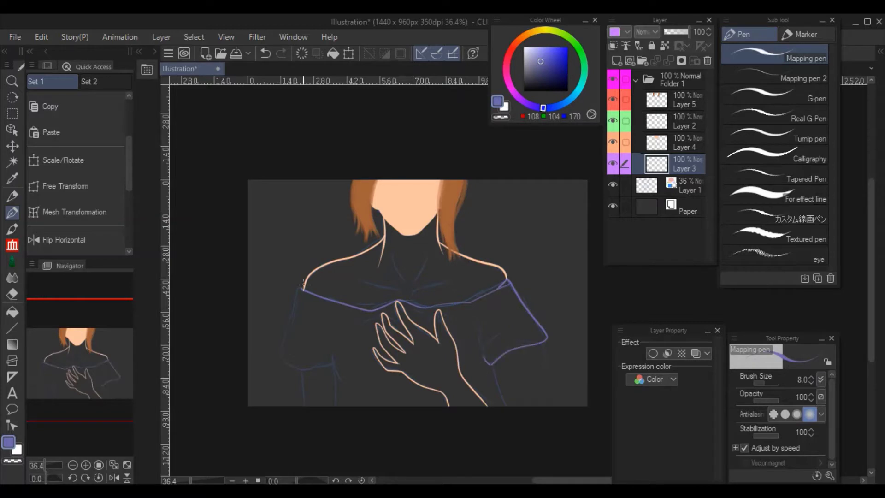
pyautogui.hotkey('alt', ']')
pyautogui.moveTo(302, 289)
pyautogui.mouseDown()
pyautogui.moveTo(333, 372)
pyautogui.moveTo(304, 406)
pyautogui.mouseUp()
# - Outline both arms below the sleeves in the face's skin colour on Layer 4
pyautogui.keyDown('alt'); pyautogui.click(394, 191); pyautogui.keyUp('alt')
pyautogui.moveTo(332, 369); pyautogui.dragTo(335, 405)
pyautogui.moveTo(493, 365); pyautogui.dragTo(509, 406)
pyautogui.moveTo(538, 344); pyautogui.dragTo(552, 405)
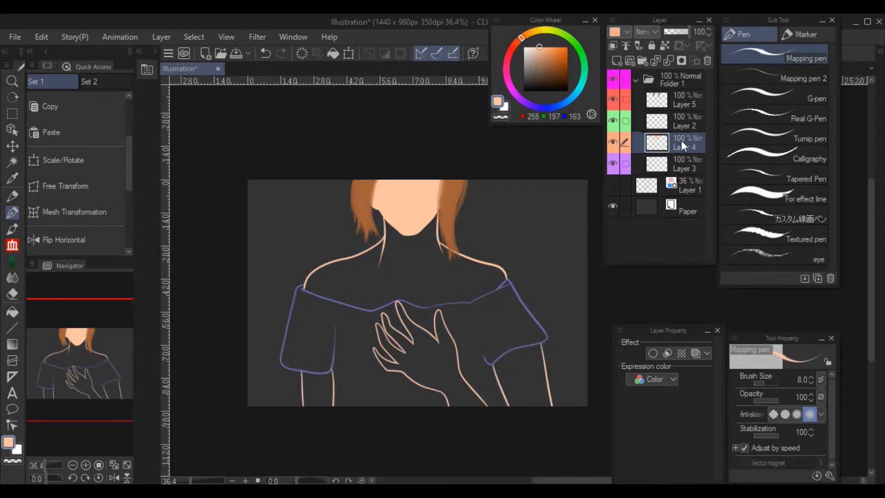
# - Fill the neck and shoulder area and the hand with the skin colour on Layer 4
pyautogui.press('g')
pyautogui.click(406, 277)
pyautogui.click(415, 355)
pyautogui.press('p')
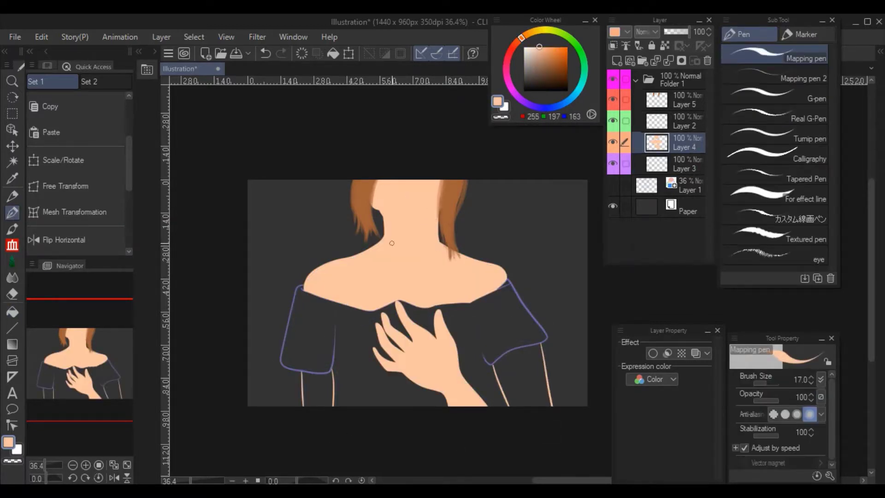
# - Fill the sleeves and body of the top with its outline's blue-violet on Layer 3
pyautogui.click(669, 174)
pyautogui.keyDown('alt'); pyautogui.click(290, 332); pyautogui.keyUp('alt')
pyautogui.press('g')
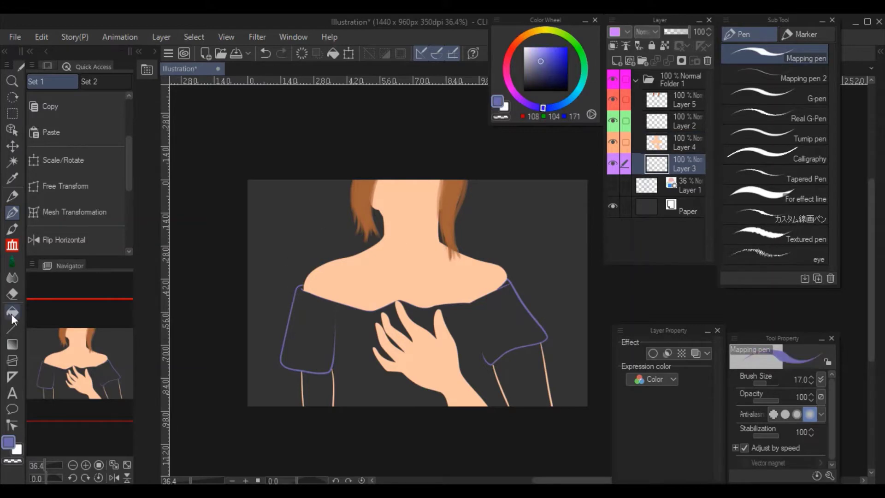
pyautogui.click(300, 341)
pyautogui.click(504, 304)
# - Fill both arms below the sleeves with the sampled skin colour on Layer 4
pyautogui.hotkey('alt', ']')
pyautogui.keyDown('alt'); pyautogui.click(461, 258); pyautogui.keyUp('alt')
pyautogui.click(520, 369)
pyautogui.click(319, 388)
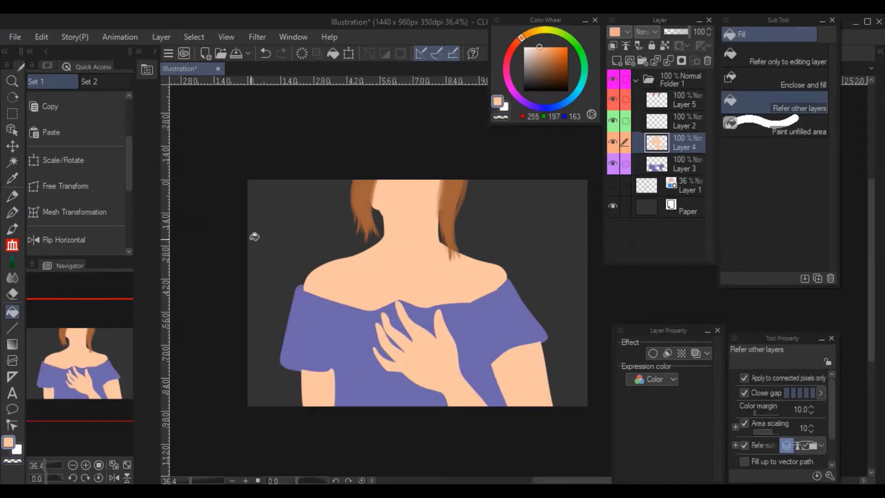
# - Smooth the neck and shoulder edges on Layer 4 in skin colour with the Paint and apply brush at size 6
pyautogui.scroll(1, 436, 194)
pyautogui.press('p')
pyautogui.keyDown('alt'); pyautogui.click(509, 404); pyautogui.keyUp('alt')
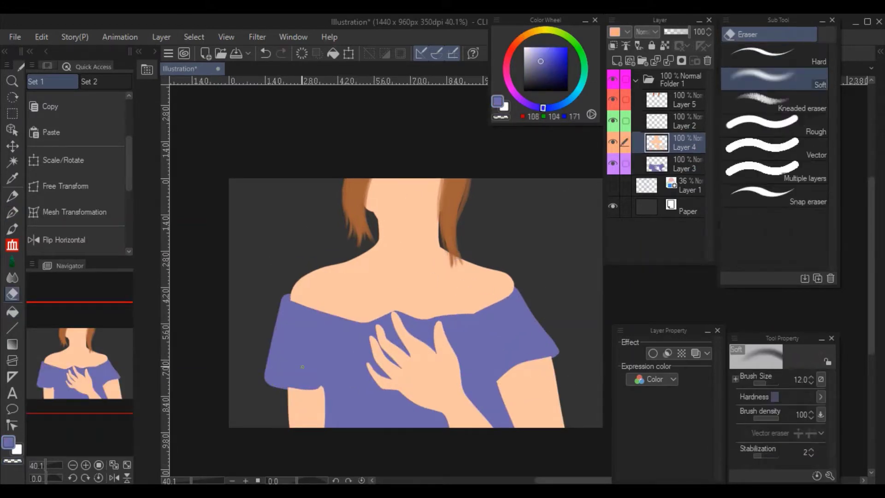
pyautogui.press('e')
pyautogui.press('b')
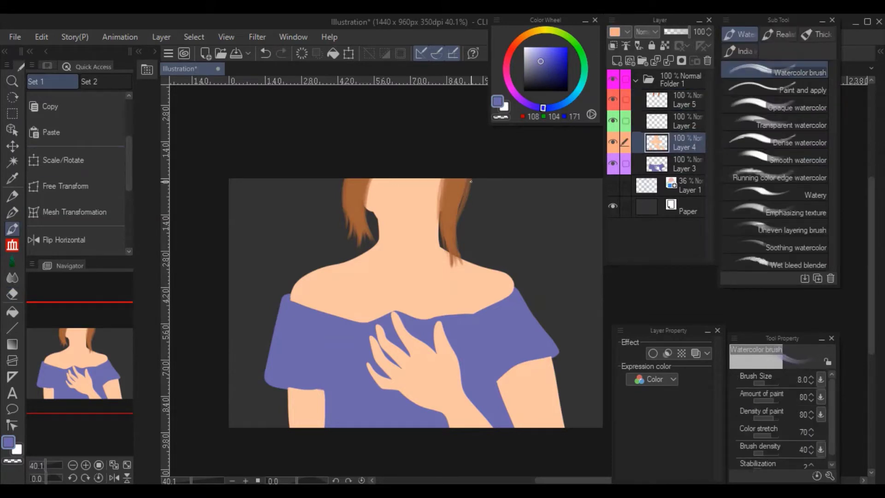
pyautogui.keyDown('alt'); pyautogui.click(404, 218); pyautogui.keyUp('alt')
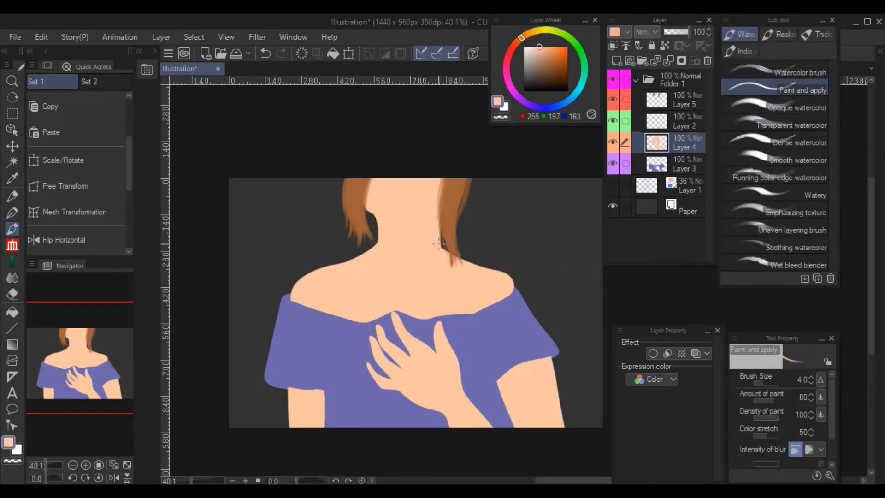
pyautogui.press(']')
pyautogui.press(']')
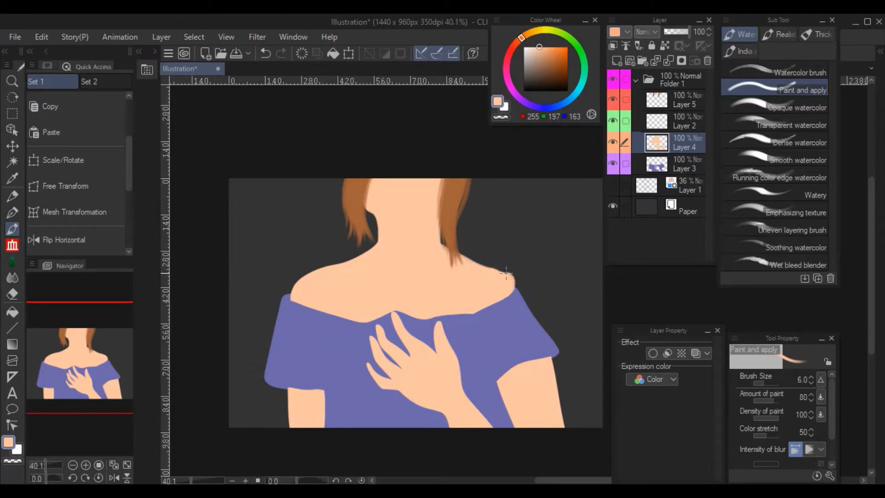
pyautogui.moveTo(375, 241); pyautogui.dragTo(354, 255)
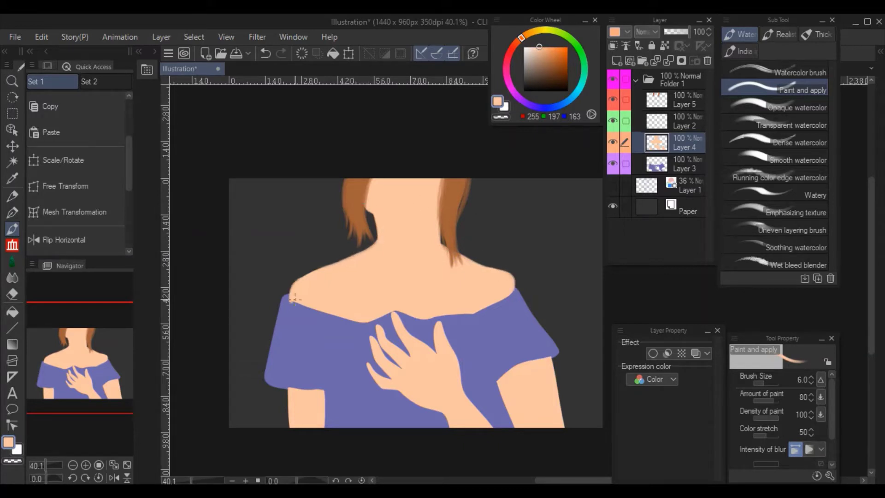
# - Smooth the edges of the hand, fingers and arms with the Paint and apply brush at size 6
pyautogui.press('e')
pyautogui.press('b')
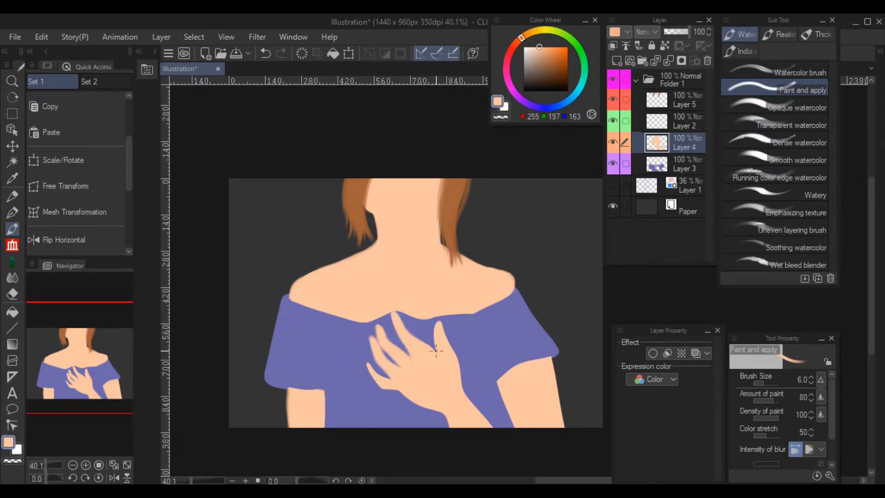
pyautogui.moveTo(436, 352)
pyautogui.mouseDown()
pyautogui.moveTo(454, 357)
pyautogui.moveTo(475, 410)
pyautogui.mouseUp()
pyautogui.moveTo(366, 364); pyautogui.dragTo(406, 390)
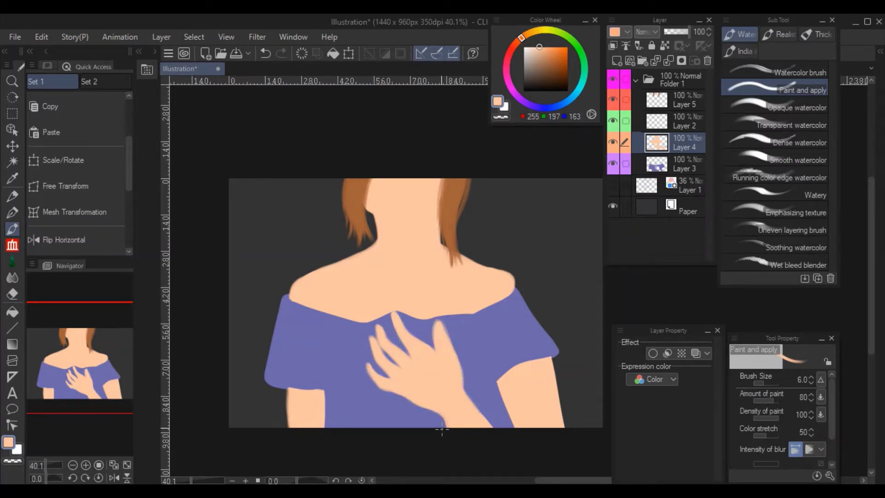
pyautogui.moveTo(553, 359); pyautogui.dragTo(565, 426)
# - Lock Layer 4's transparent pixels and shade the jaw and neck in RGB 167, 97, 106 with the Soft airbrush at size 15
pyautogui.click(665, 45)
pyautogui.click(13, 244)
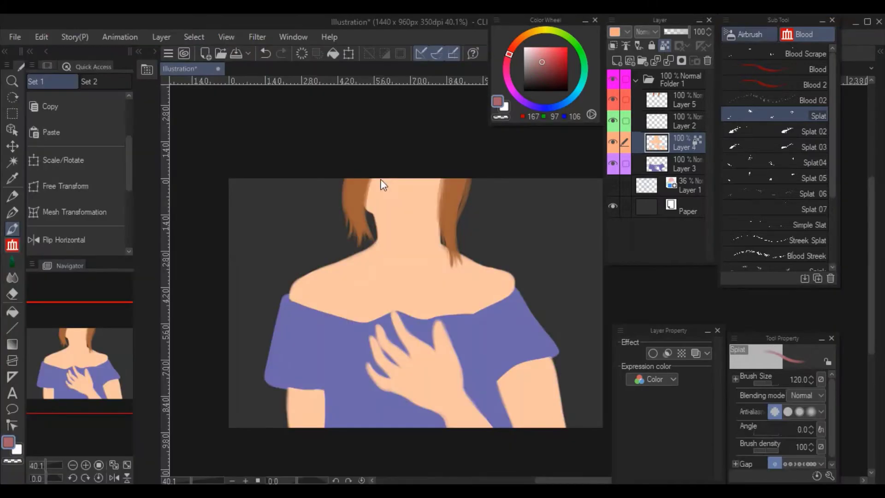
pyautogui.click(749, 35)
pyautogui.moveTo(376, 217); pyautogui.dragTo(426, 251)
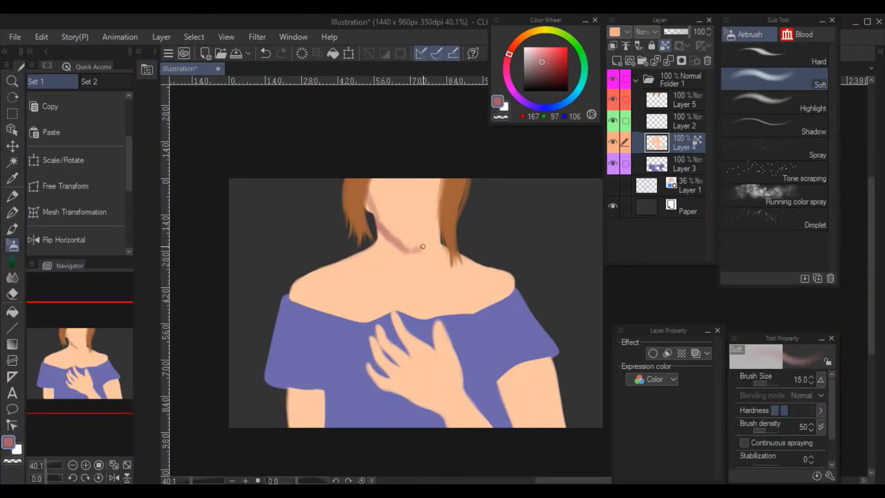
pyautogui.moveTo(441, 222); pyautogui.dragTo(422, 251)
pyautogui.moveTo(372, 212); pyautogui.dragTo(382, 222)
pyautogui.moveTo(376, 254); pyautogui.dragTo(417, 299)
pyautogui.moveTo(422, 292); pyautogui.dragTo(443, 246)
# - Move Layer 1 above Folder 1 and airbrush the muted red shading onto both shoulders on Layer 4
pyautogui.moveTo(687, 185); pyautogui.dragTo(685, 70)
pyautogui.moveTo(282, 285); pyautogui.dragTo(323, 309)
pyautogui.moveTo(511, 271); pyautogui.dragTo(470, 312)
# - Shade the fingers, hand, forearm and arms in muted red with the Soft airbrush, enlarging it to size 20 after the fingers
pyautogui.press('[')
pyautogui.press('[')
pyautogui.moveTo(377, 326)
pyautogui.mouseDown()
pyautogui.moveTo(412, 360)
pyautogui.moveTo(393, 319)
pyautogui.moveTo(438, 355)
pyautogui.mouseUp()
pyautogui.press(']')
pyautogui.press(']')
pyautogui.press(']')
pyautogui.press(']')
pyautogui.moveTo(438, 323)
pyautogui.mouseDown()
pyautogui.moveTo(461, 389)
pyautogui.moveTo(459, 426)
pyautogui.mouseUp()
pyautogui.moveTo(387, 392); pyautogui.dragTo(457, 426)
pyautogui.moveTo(369, 329); pyautogui.dragTo(383, 357)
pyautogui.moveTo(503, 425); pyautogui.dragTo(528, 355)
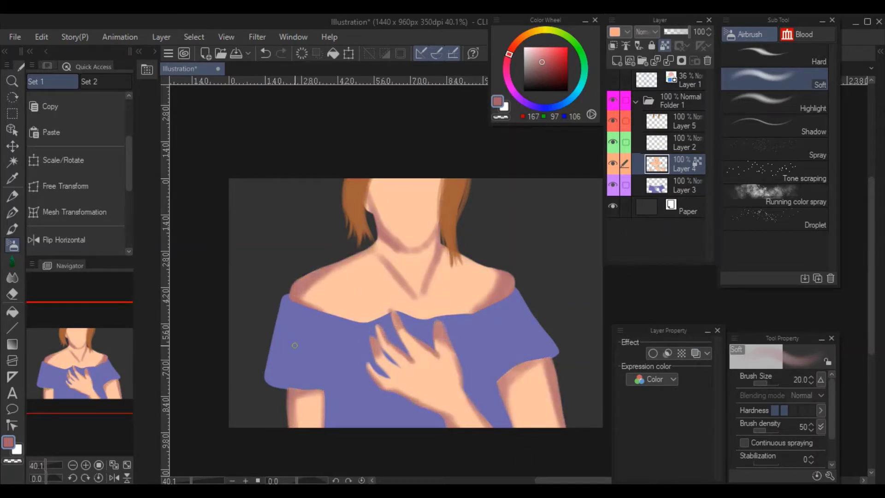
# - Deepen the shadows along the face's sides, jaw and upper neck in dark red RGB 88, 38, 51 with the airbrush at size 20
pyautogui.click(548, 75)
pyautogui.moveTo(438, 180); pyautogui.dragTo(435, 221)
pyautogui.moveTo(368, 185)
pyautogui.mouseDown()
pyautogui.moveTo(406, 254)
pyautogui.moveTo(438, 256)
pyautogui.mouseUp()
pyautogui.moveTo(365, 244); pyautogui.dragTo(394, 274)
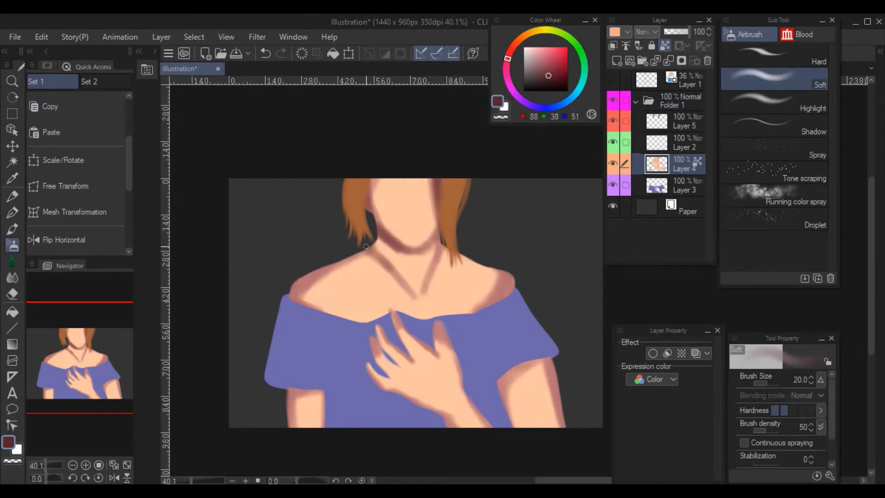
# - Deepen the shadows on both shoulders and the neck lines in dark red, reducing the airbrush to size 15
pyautogui.moveTo(291, 299); pyautogui.dragTo(329, 266)
pyautogui.press('[')
pyautogui.press('[')
pyautogui.moveTo(374, 235); pyautogui.dragTo(404, 288)
pyautogui.moveTo(420, 240); pyautogui.dragTo(438, 288)
pyautogui.moveTo(500, 274); pyautogui.dragTo(514, 299)
# - Deepen the shadows along the arms, fingers, hand and forearm edges in dark red with the Soft airbrush
pyautogui.moveTo(304, 383); pyautogui.dragTo(288, 426)
pyautogui.moveTo(371, 336); pyautogui.dragTo(387, 390)
pyautogui.moveTo(403, 397); pyautogui.dragTo(433, 410)
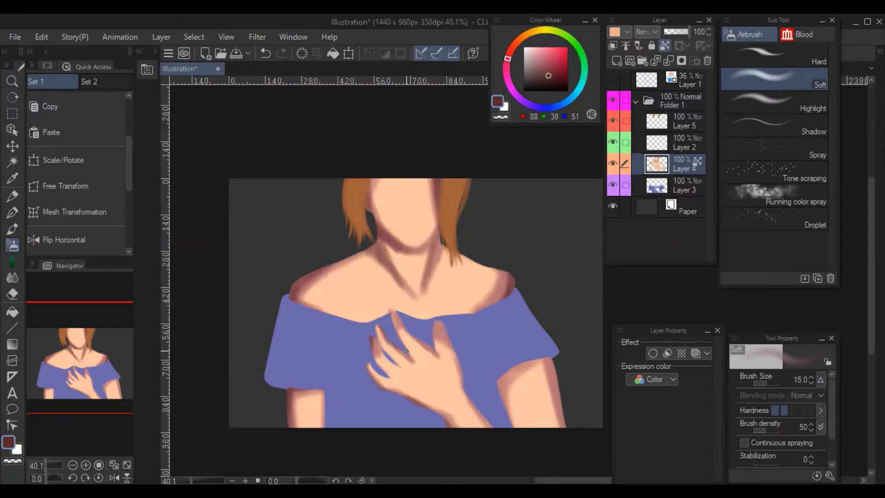
pyautogui.moveTo(436, 321); pyautogui.dragTo(461, 369)
pyautogui.moveTo(468, 396); pyautogui.dragTo(493, 427)
pyautogui.moveTo(544, 359); pyautogui.dragTo(565, 426)
pyautogui.moveTo(496, 378); pyautogui.dragTo(505, 404)
# - Airbrush a shadow under the chin across the neck in dark brown RGB 88, 38, 39 at size 17
pyautogui.press(']')
pyautogui.press(']')
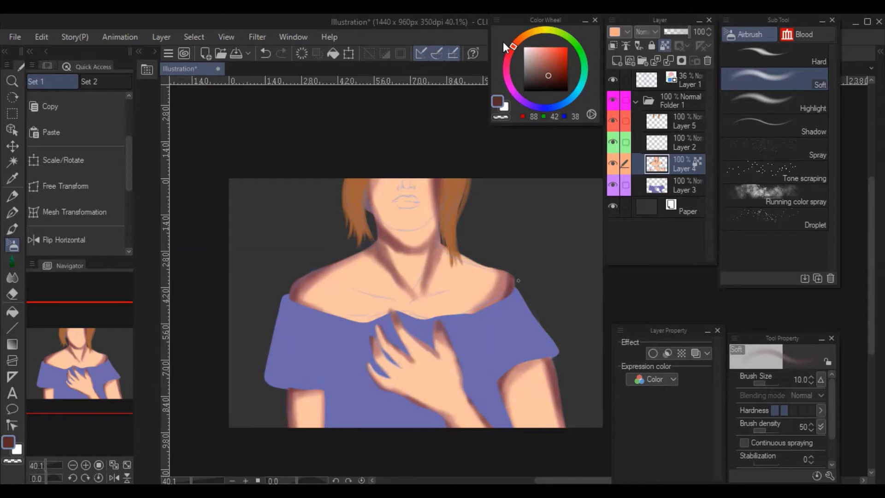
pyautogui.click(504, 44)
pyautogui.moveTo(387, 222)
pyautogui.mouseDown()
pyautogui.moveTo(433, 240)
pyautogui.moveTo(441, 228)
pyautogui.mouseUp()
pyautogui.hotkey('ctrl', 'z')
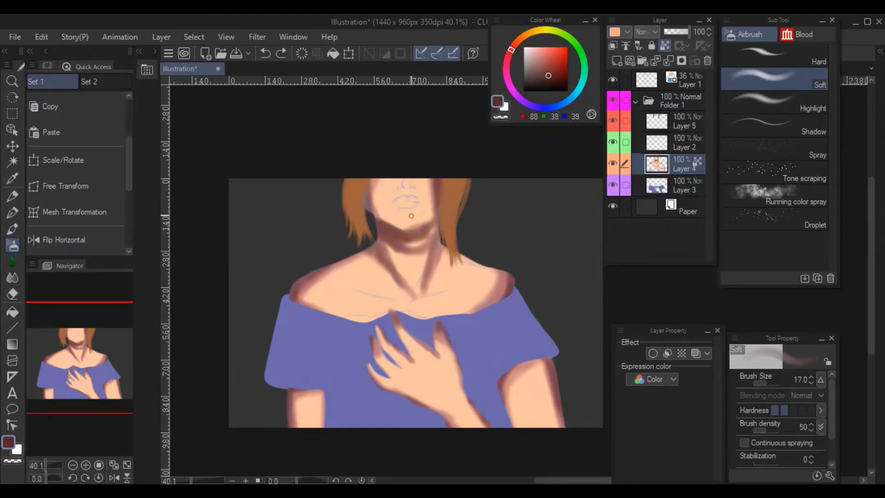
pyautogui.hotkey('ctrl', 'y')
# - Hide Layer 1 and blend the neck, shoulder and finger shading with skin colour using the Paint and apply brush at size 15
pyautogui.keyDown('alt'); pyautogui.click(461, 272); pyautogui.keyUp('alt')
pyautogui.press('b')
pyautogui.click(613, 79)
pyautogui.moveTo(383, 222)
pyautogui.mouseDown()
pyautogui.moveTo(424, 230)
pyautogui.moveTo(431, 247)
pyautogui.moveTo(405, 296)
pyautogui.mouseUp()
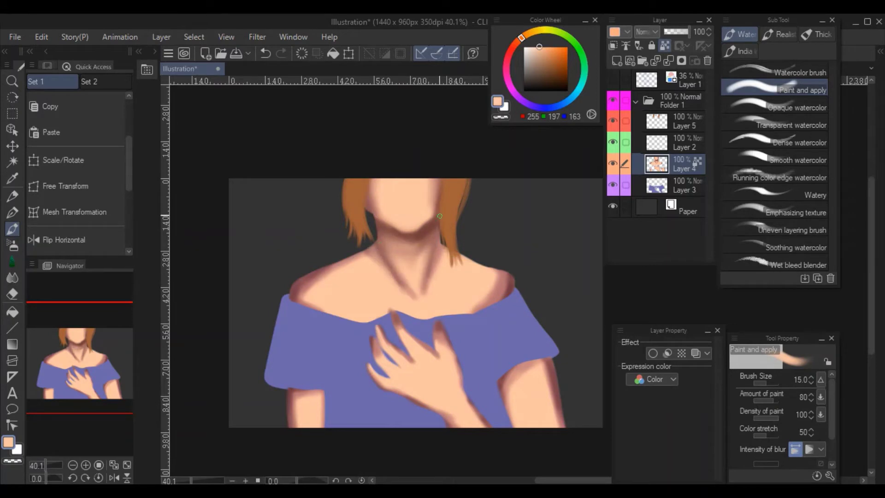
pyautogui.moveTo(323, 267); pyautogui.dragTo(295, 300)
pyautogui.moveTo(373, 337)
pyautogui.mouseDown()
pyautogui.moveTo(387, 387)
pyautogui.moveTo(445, 335)
pyautogui.mouseUp()
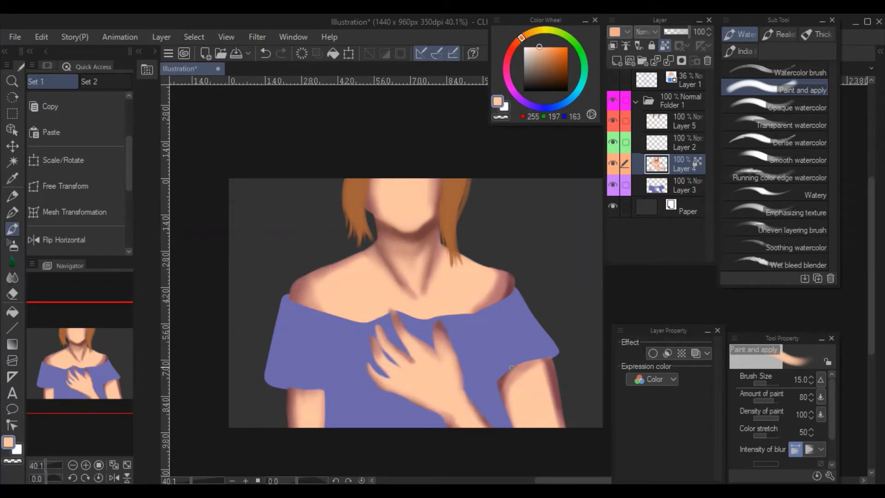
# - Paint both collarbones in the sampled RGB 150, 91, 93 neck shadow colour with the Paint and apply brush at size 7
pyautogui.keyDown('alt'); pyautogui.click(407, 295); pyautogui.keyUp('alt')
pyautogui.press('[')
pyautogui.press('[')
pyautogui.press('[')
pyautogui.press('[')
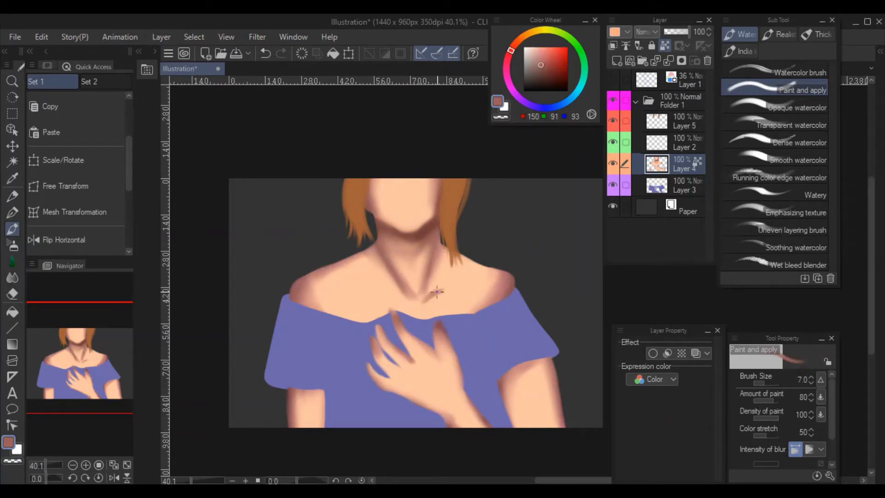
pyautogui.moveTo(436, 291); pyautogui.dragTo(475, 286)
pyautogui.moveTo(401, 299); pyautogui.dragTo(335, 295)
# - Show Layer 1 as a guide and paint the nose shading on Layer 4 with the Paint and apply brush at size 5
pyautogui.click(613, 80)
pyautogui.press('[')
pyautogui.press('[')
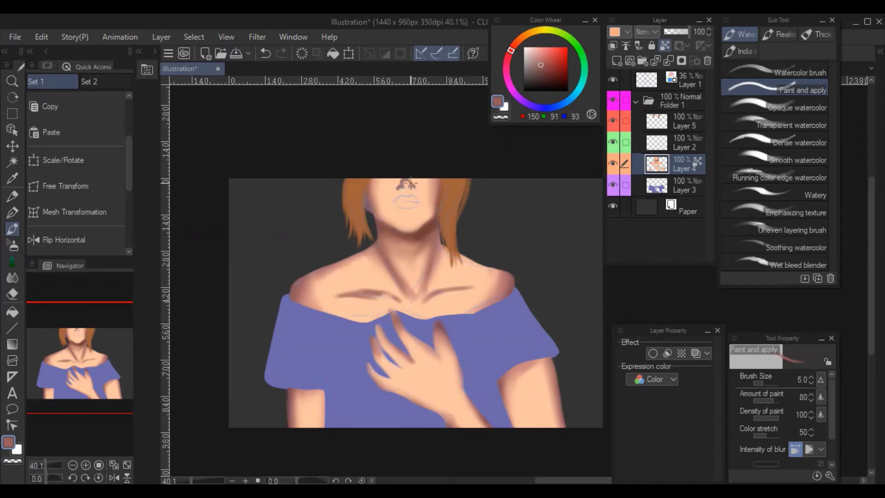
pyautogui.hotkey('ctrl', 'z')
pyautogui.keyDown('alt'); pyautogui.click(414, 186); pyautogui.keyUp('alt')
pyautogui.press('m')
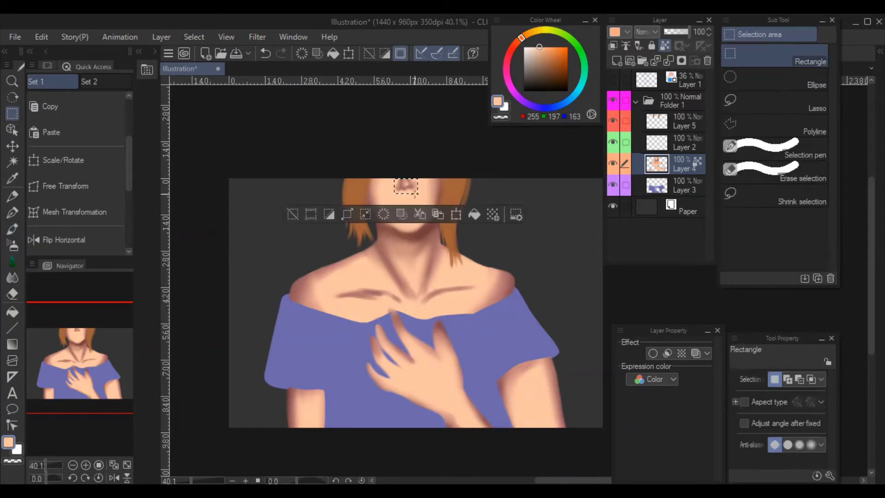
pyautogui.press('b')
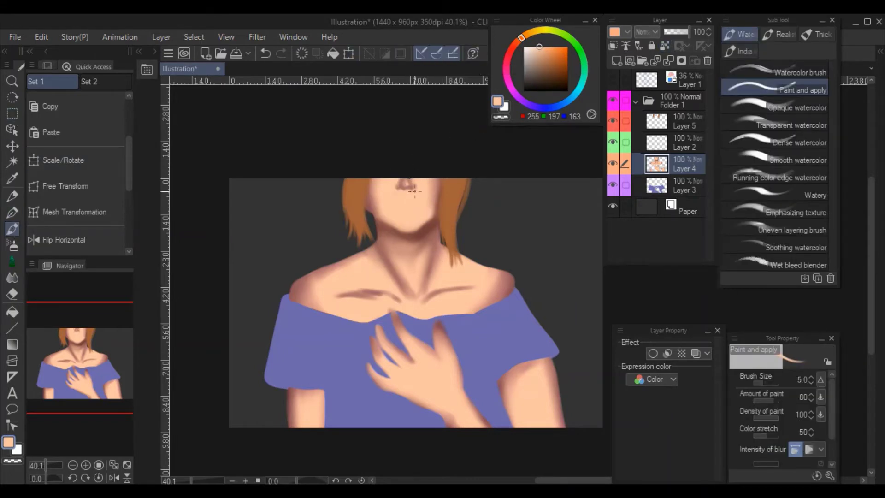
# - Refine the nostrils and the underside of the nose with sampled brown shadow and skin colours
pyautogui.keyDown('alt'); pyautogui.click(408, 183); pyautogui.keyUp('alt')
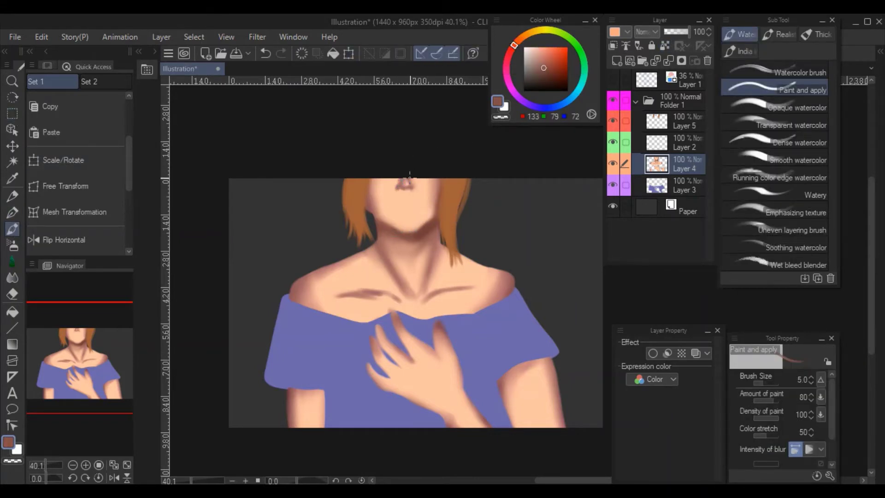
pyautogui.keyDown('alt'); pyautogui.click(413, 207); pyautogui.keyUp('alt')
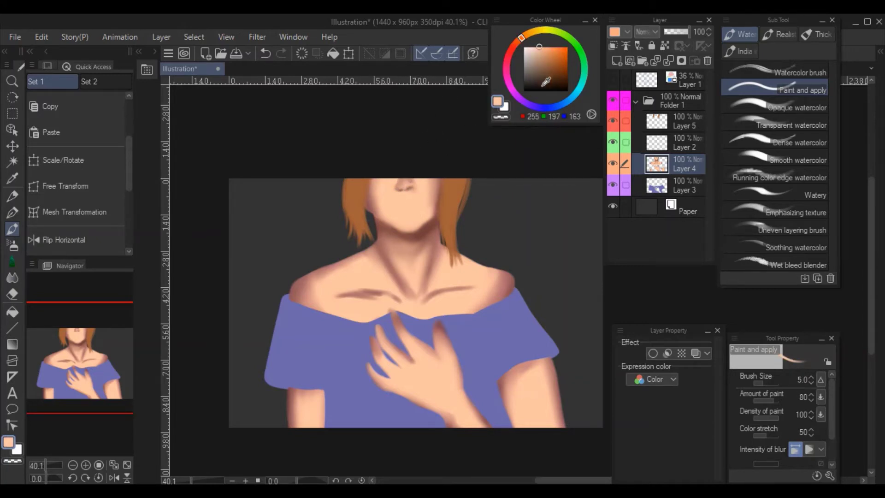
pyautogui.keyDown('alt'); pyautogui.click(414, 185); pyautogui.keyUp('alt')
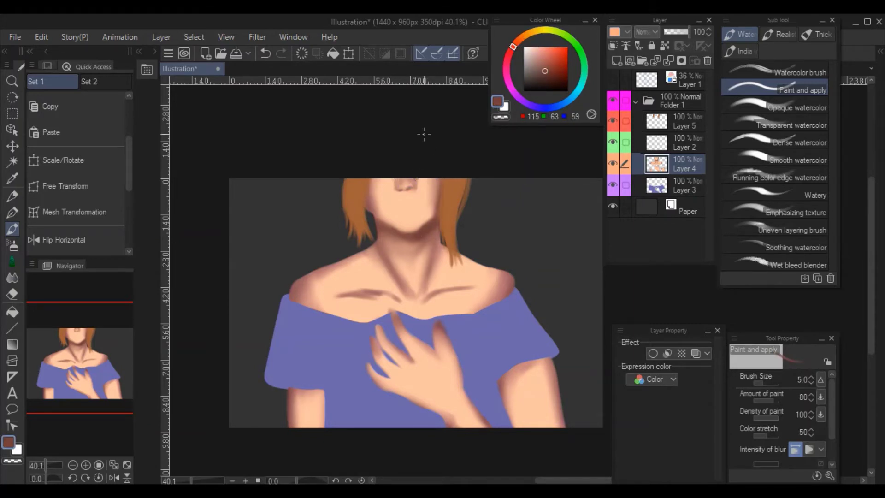
pyautogui.keyDown('alt'); pyautogui.click(404, 184); pyautogui.keyUp('alt')
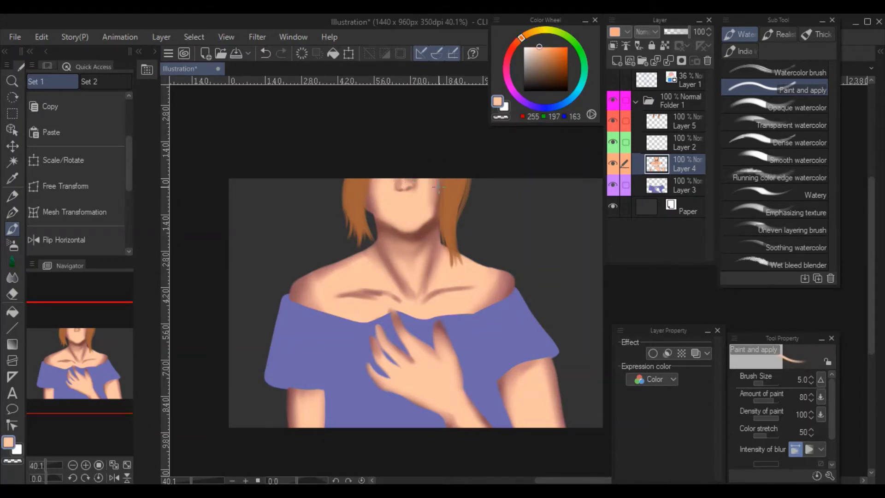
# - Blend both collarbones softly into the chest with a larger Paint and apply brush in skin colour
pyautogui.press(']')
pyautogui.press(']')
pyautogui.press(']')
pyautogui.press(']')
pyautogui.press(']')
pyautogui.moveTo(435, 287); pyautogui.dragTo(470, 289)
pyautogui.moveTo(389, 296); pyautogui.dragTo(336, 293)
# - Enlarge the Paint and apply brush to size 30 and blend the shading on both shoulders with skin colour
pyautogui.press(']')
pyautogui.press(']')
pyautogui.press(']')
pyautogui.press(']')
pyautogui.press(']')
pyautogui.moveTo(360, 254); pyautogui.dragTo(290, 302)
pyautogui.moveTo(463, 263); pyautogui.dragTo(512, 291)
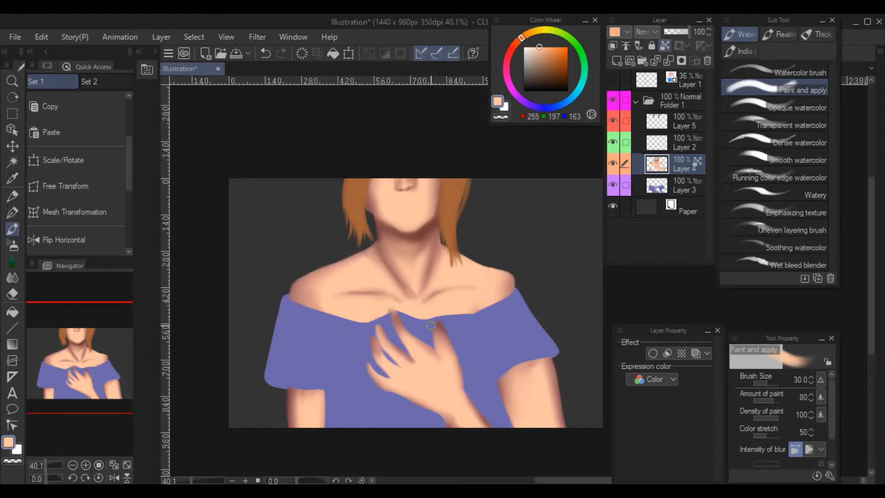
# - Reduce the Paint and apply brush to size 20 and blend the fingertip shading into the hand with skin colour
pyautogui.press('[')
pyautogui.press('[')
pyautogui.moveTo(438, 323); pyautogui.dragTo(433, 362)
pyautogui.moveTo(391, 306); pyautogui.dragTo(400, 332)
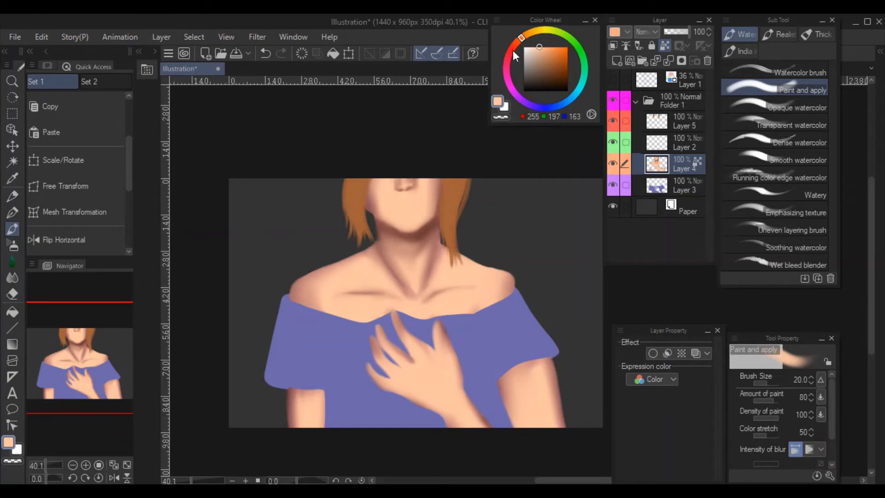
# - Sample a brown shadow tone and deepen the shading beneath the chin with a smaller brush
pyautogui.keyDown('alt'); pyautogui.click(399, 227); pyautogui.keyUp('alt')
pyautogui.press('[')
pyautogui.press('[')
pyautogui.press('[')
pyautogui.press('[')
pyautogui.press('[')
pyautogui.moveTo(418, 234); pyautogui.dragTo(385, 228)
# - Paint the lips in reddish brown at brush size 5 and accent them with dark red
pyautogui.press('[')
pyautogui.press('[')
pyautogui.press('[')
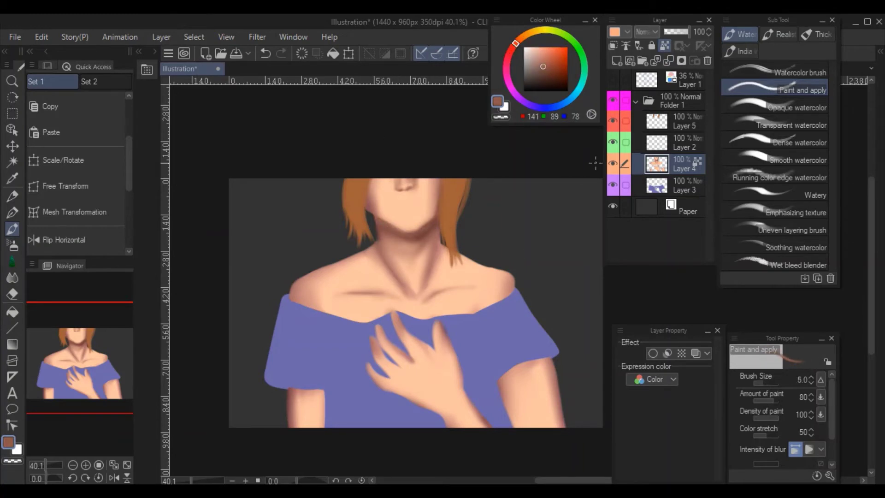
pyautogui.click(512, 48)
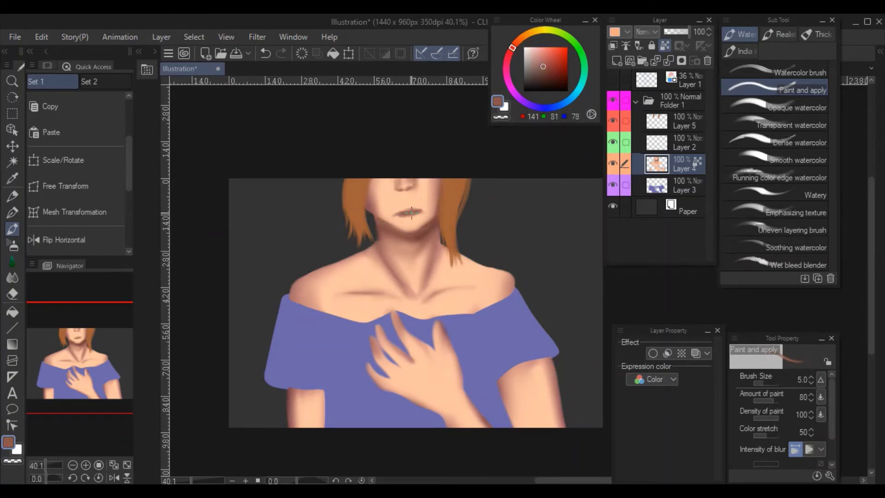
pyautogui.keyDown('alt'); pyautogui.click(396, 211); pyautogui.keyUp('alt')
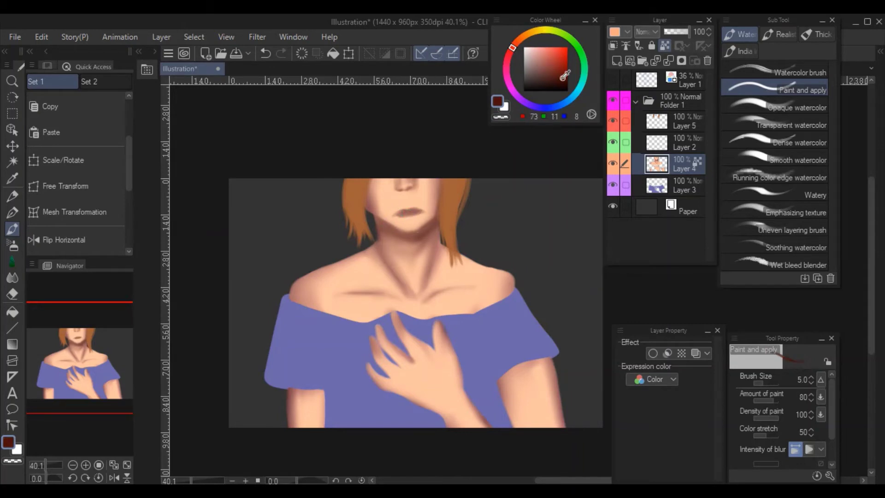
# - Deepen the shadows along the neck, shoulder and fingers with dark maroon, ending at brush size 8
pyautogui.press(']')
pyautogui.press(']')
pyautogui.moveTo(385, 226)
pyautogui.mouseDown()
pyautogui.moveTo(415, 234)
pyautogui.moveTo(433, 224)
pyautogui.moveTo(385, 225)
pyautogui.moveTo(394, 269)
pyautogui.mouseUp()
pyautogui.press(']')
pyautogui.press(']')
pyautogui.press(']')
pyautogui.press(']')
pyautogui.press('[')
pyautogui.press('[')
pyautogui.press('[')
pyautogui.moveTo(292, 299); pyautogui.dragTo(298, 278)
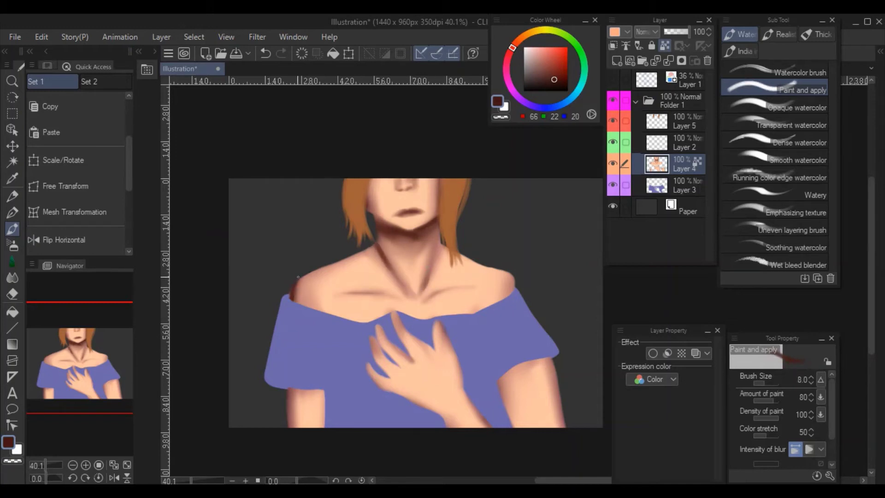
pyautogui.moveTo(387, 390); pyautogui.dragTo(369, 367)
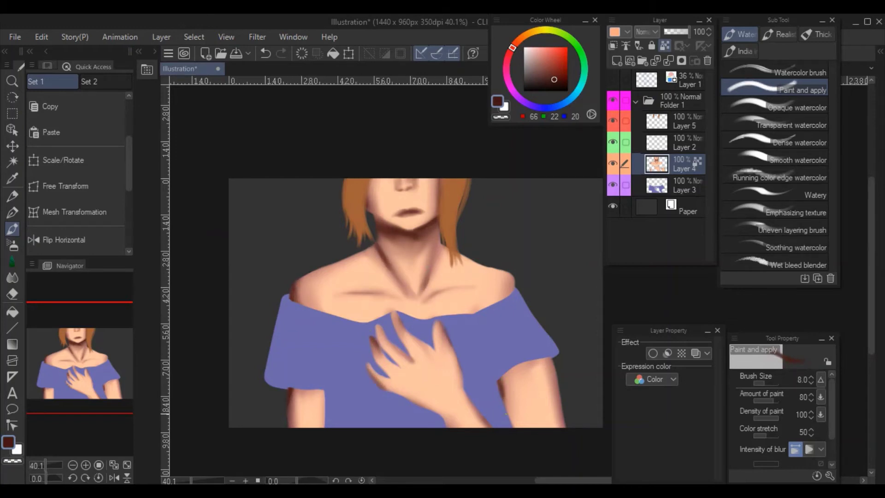
# - Soften the shoulder shadow with sampled skin colour and accent the jaw edge with dark maroon at size 5
pyautogui.keyDown('alt'); pyautogui.click(297, 291); pyautogui.keyUp('alt')
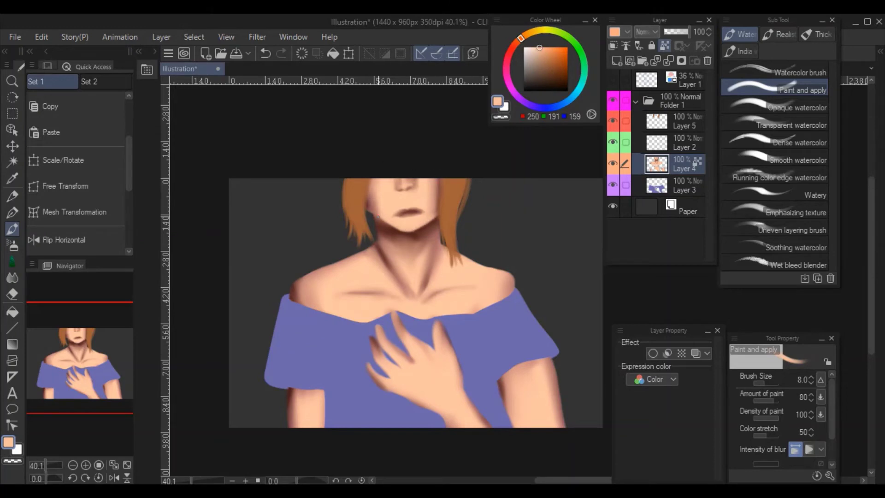
pyautogui.keyDown('alt'); pyautogui.click(369, 207); pyautogui.keyUp('alt')
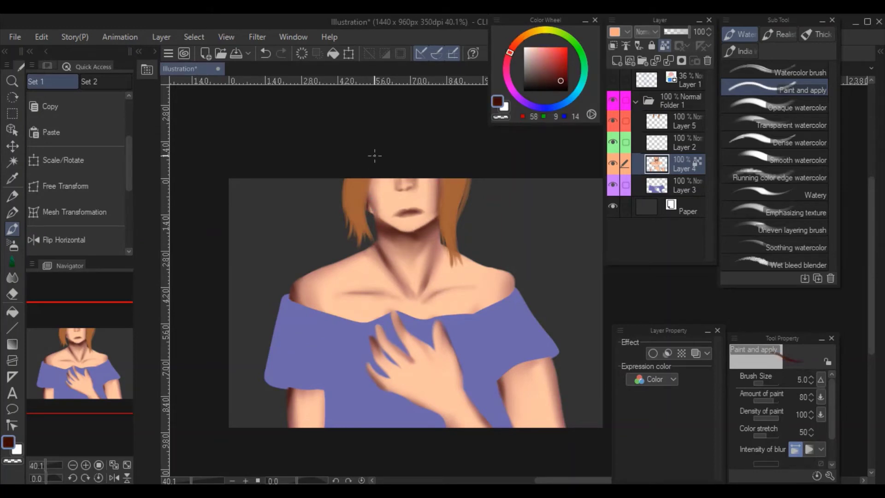
pyautogui.scroll(-3, 375, 156)
pyautogui.scroll(2, 404, 229)
pyautogui.keyDown('alt'); pyautogui.click(404, 227); pyautogui.keyUp('alt')
pyautogui.scroll(-2, 409, 225)
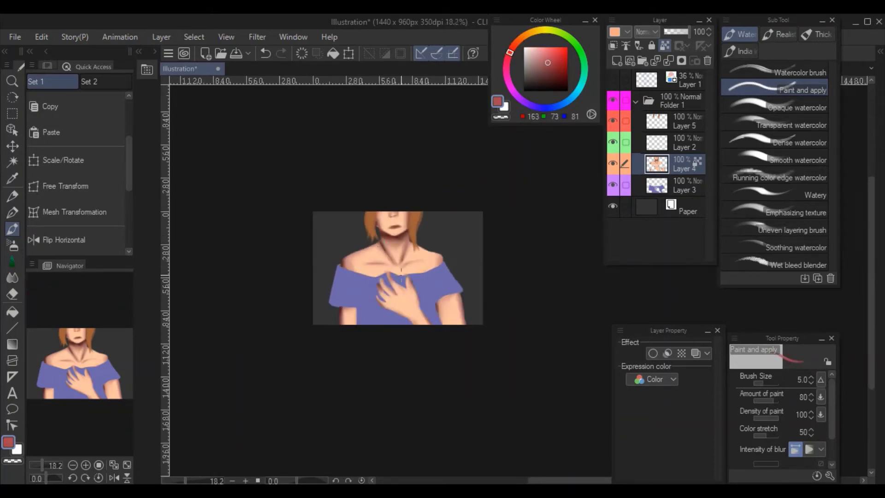
# - Detail the nostrils at brush size 2.5 using sampled skin colour and a very dark maroon
pyautogui.scroll(4, 396, 212)
pyautogui.keyDown('alt'); pyautogui.click(391, 204); pyautogui.keyUp('alt')
pyautogui.press('[')
pyautogui.press('[')
pyautogui.press('[')
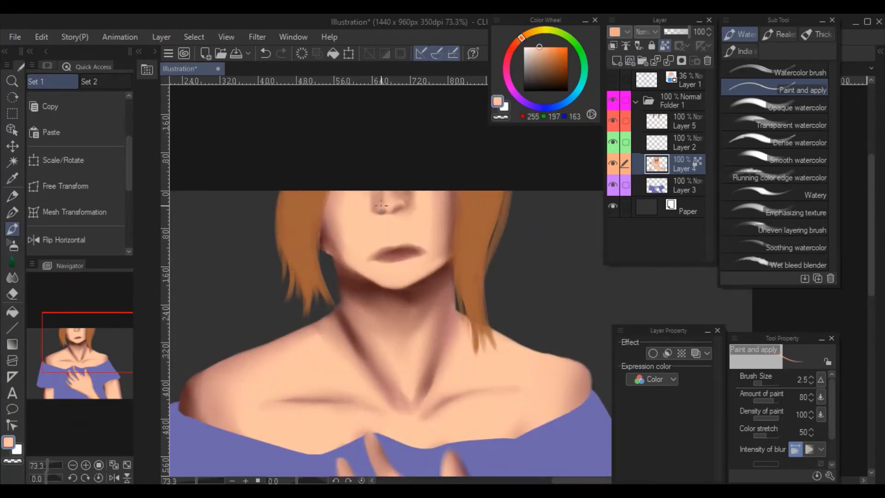
pyautogui.keyDown('alt'); pyautogui.click(401, 208); pyautogui.keyUp('alt')
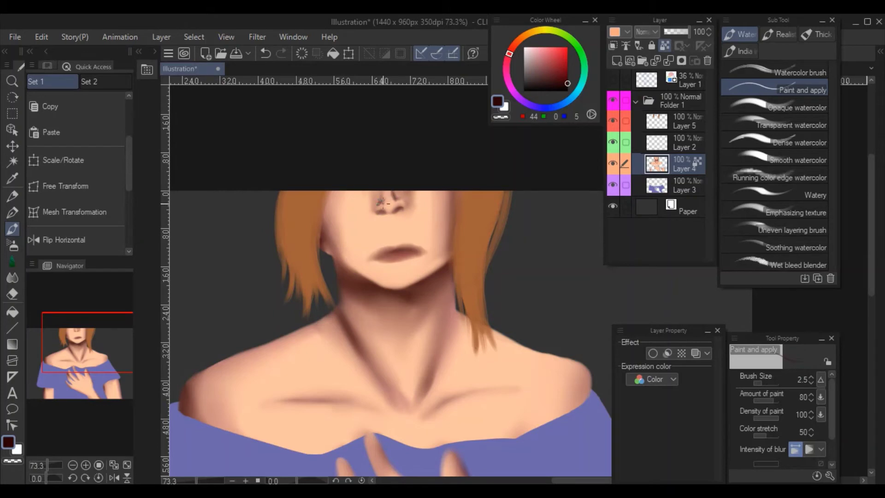
# - Blend the nostrils and the underside of the nose with sampled skin and brown tones at sizes 4 and 3
pyautogui.press(']')
pyautogui.press(']')
pyautogui.keyDown('alt'); pyautogui.click(392, 192); pyautogui.keyUp('alt')
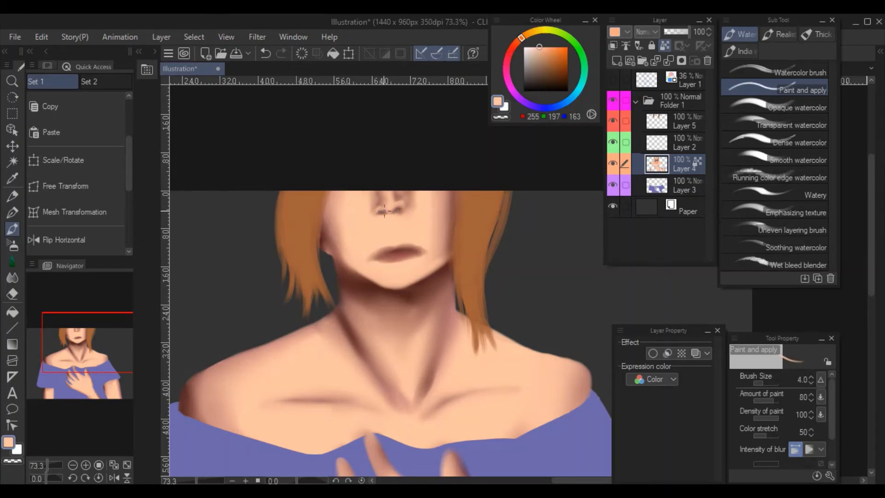
pyautogui.keyDown('alt'); pyautogui.click(383, 209); pyautogui.keyUp('alt')
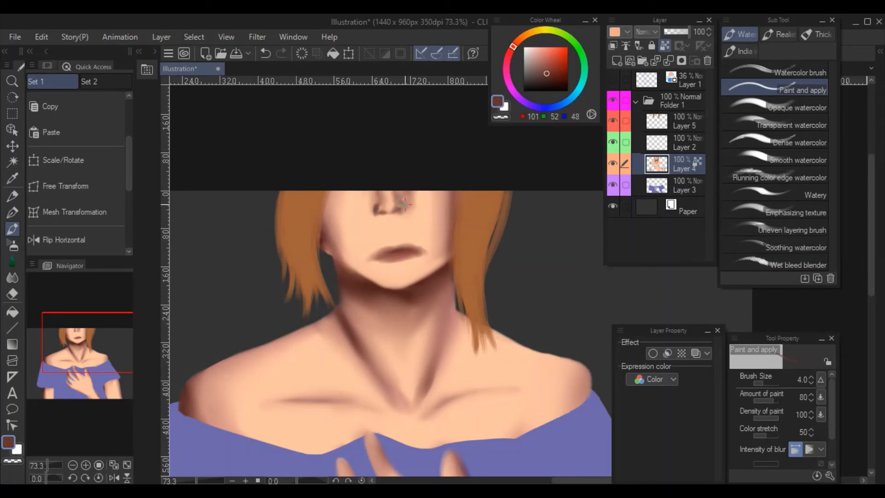
pyautogui.keyDown('alt'); pyautogui.click(401, 202); pyautogui.keyUp('alt')
pyautogui.press('[')
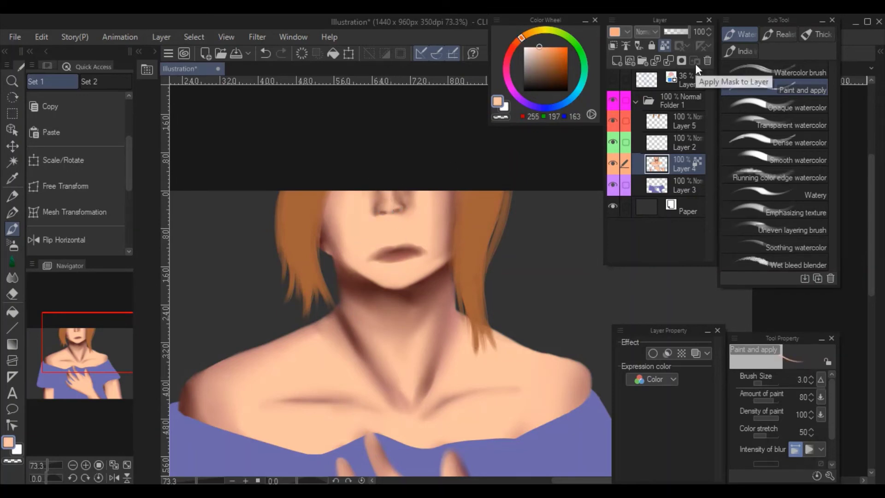
# - Enlarge the Paint and apply brush to size 25 and shade the hand and wrist with brown blended into skin colour
pyautogui.press(']')
pyautogui.press(']')
pyautogui.scroll(-2, 334, 206)
pyautogui.scroll(-3, 334, 206)
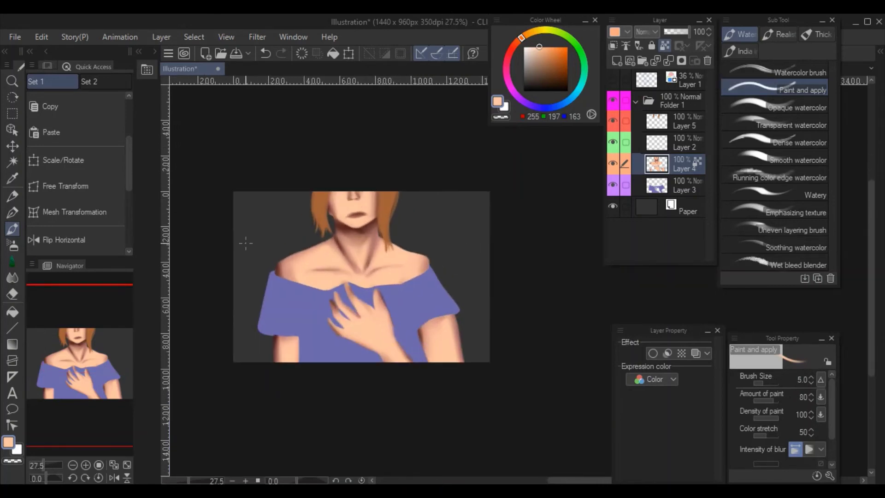
pyautogui.press(']')
pyautogui.press(']')
pyautogui.press(']')
pyautogui.press(']')
pyautogui.press(']')
pyautogui.press(']')
pyautogui.press(']')
pyautogui.press(']')
pyautogui.press(']')
pyautogui.click(568, 79)
pyautogui.click(556, 77)
pyautogui.moveTo(383, 355)
pyautogui.mouseDown()
pyautogui.moveTo(331, 323)
pyautogui.moveTo(378, 295)
pyautogui.mouseUp()
pyautogui.moveTo(369, 327); pyautogui.dragTo(332, 300)
# - Paint the fingernails bright red on Layer 2 at size 7, then lock its transparent pixels and shade them dark maroon
pyautogui.click(567, 47)
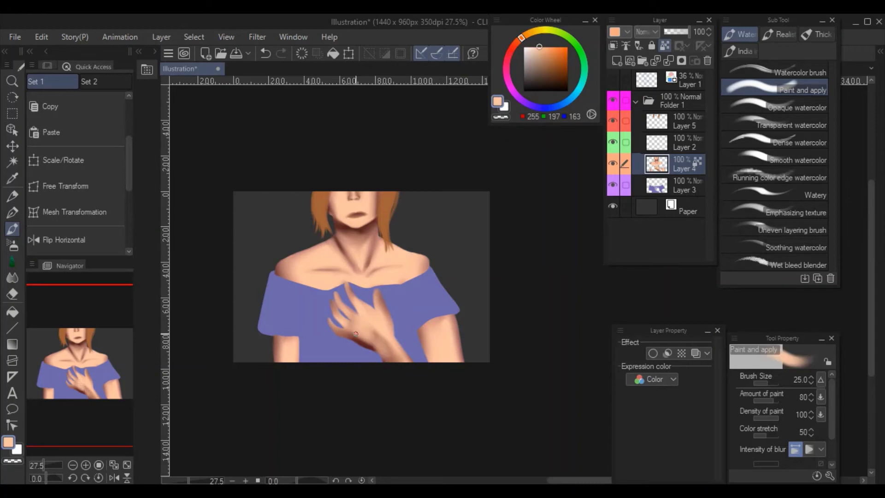
pyautogui.click(378, 291)
pyautogui.click(683, 147)
pyautogui.press('[')
pyautogui.press('[')
pyautogui.press('[')
pyautogui.press('[')
pyautogui.press('[')
pyautogui.press('[')
pyautogui.press('[')
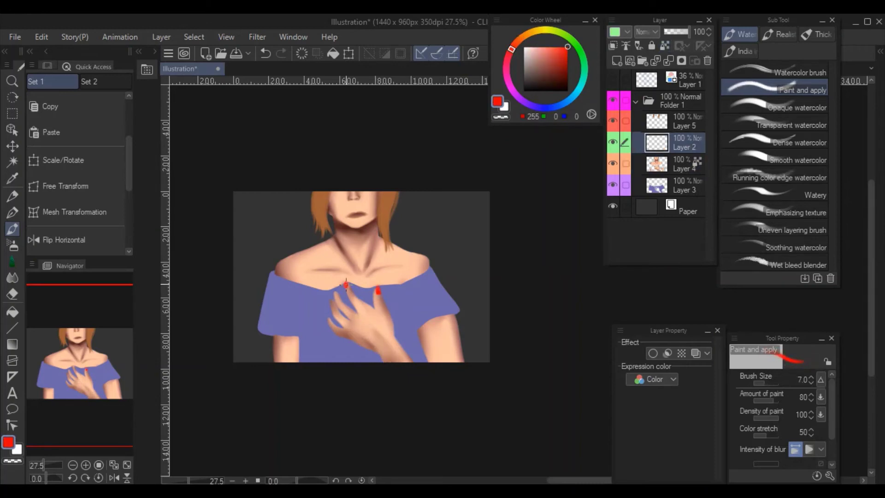
pyautogui.click(665, 46)
pyautogui.click(567, 84)
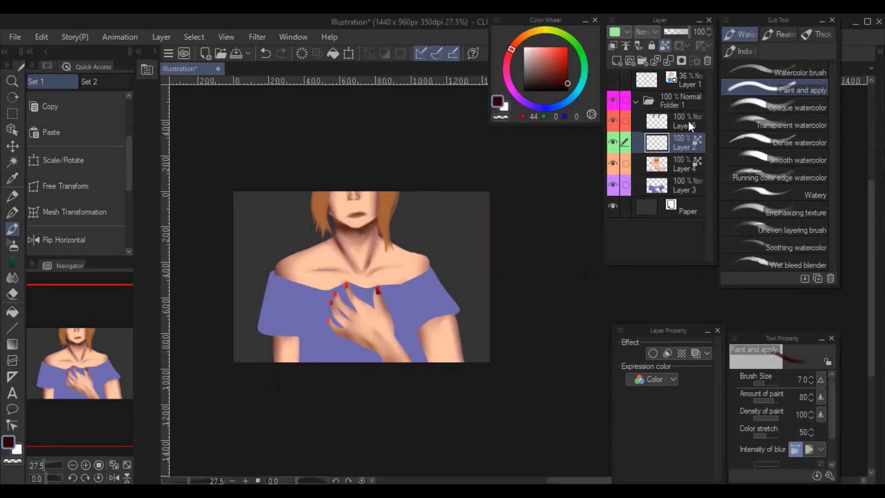
# - Lock the transparent pixels of Layer 5 and shade the hair dark brown with the Soft airbrush
pyautogui.click(690, 124)
pyautogui.click(664, 45)
pyautogui.click(514, 46)
pyautogui.press('b')
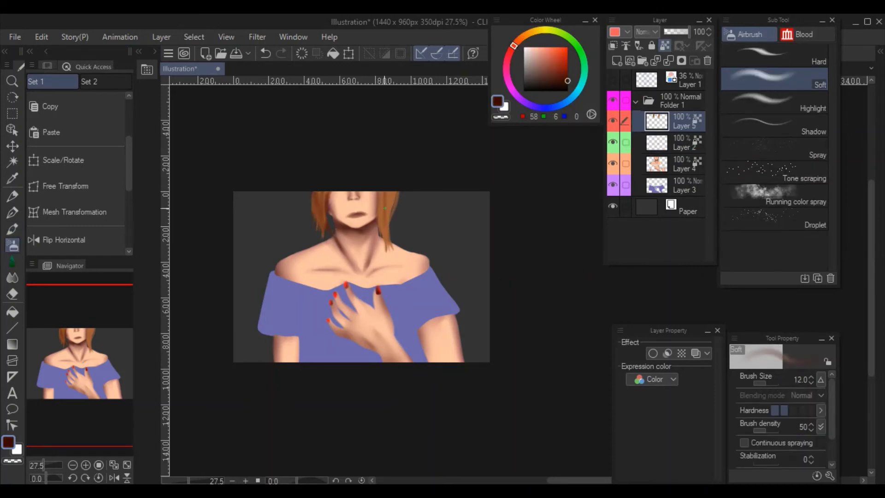
pyautogui.moveTo(388, 194); pyautogui.dragTo(383, 248)
pyautogui.click(568, 86)
pyautogui.click(511, 50)
pyautogui.moveTo(318, 194); pyautogui.dragTo(325, 231)
# - Darken the hair strands with the Paint and apply brush and the Watercolor brush in near-black brown
pyautogui.press('b')
pyautogui.moveTo(383, 191); pyautogui.dragTo(381, 251)
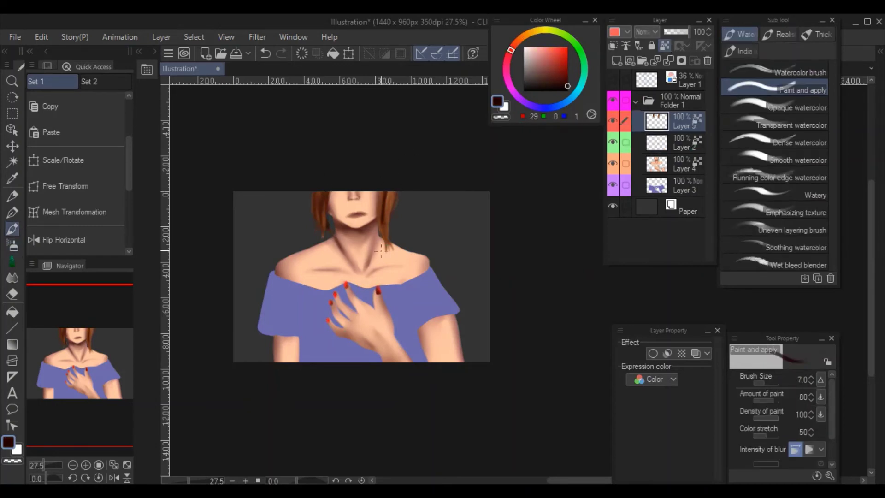
pyautogui.click(775, 73)
pyautogui.click(508, 55)
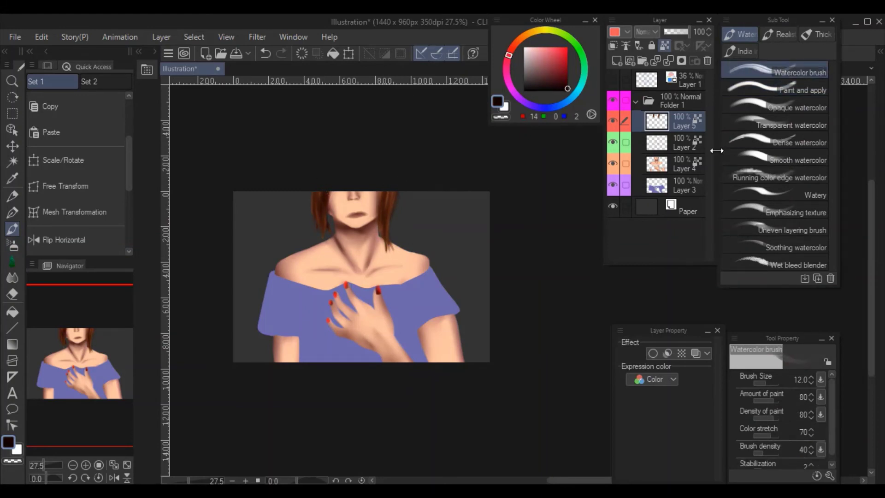
# - Add a layer above Folder 1, fill it with black and lower its opacity to 72%
pyautogui.click(636, 101)
pyautogui.click(617, 61)
pyautogui.click(567, 91)
pyautogui.hotkey('alt', 'BackSpace')
pyautogui.moveTo(677, 32); pyautogui.dragTo(682, 32)
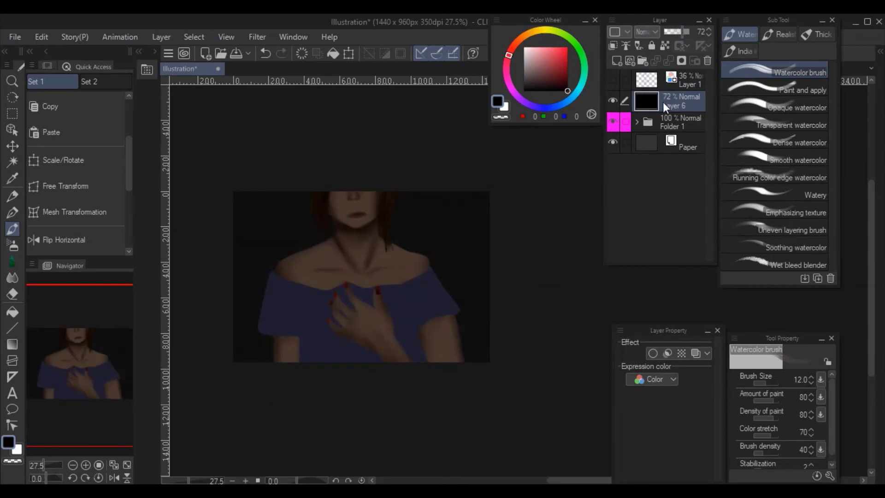
# - Place the hidden black overlay inside Folder 1 and add a layer filled with dark navy blue behind the figure
pyautogui.hotkey('ctrl', 'z')
pyautogui.hotkey('ctrl', 'z')
pyautogui.hotkey('ctrl', 'z')
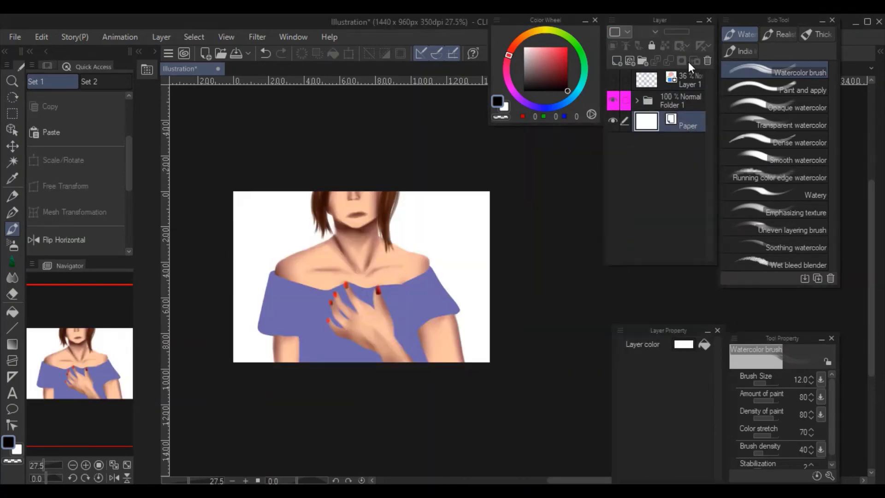
pyautogui.click(556, 106)
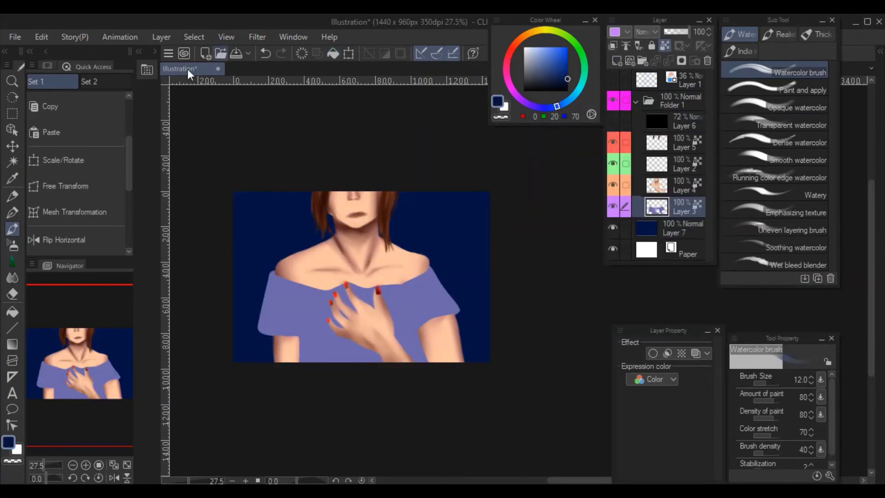
# - Paint fabric folds across the top on Layer 3 in dark blue-violet with Paint and apply, reducing the brush to size 10
pyautogui.click(553, 72)
pyautogui.click(775, 88)
pyautogui.moveTo(297, 299); pyautogui.dragTo(269, 271)
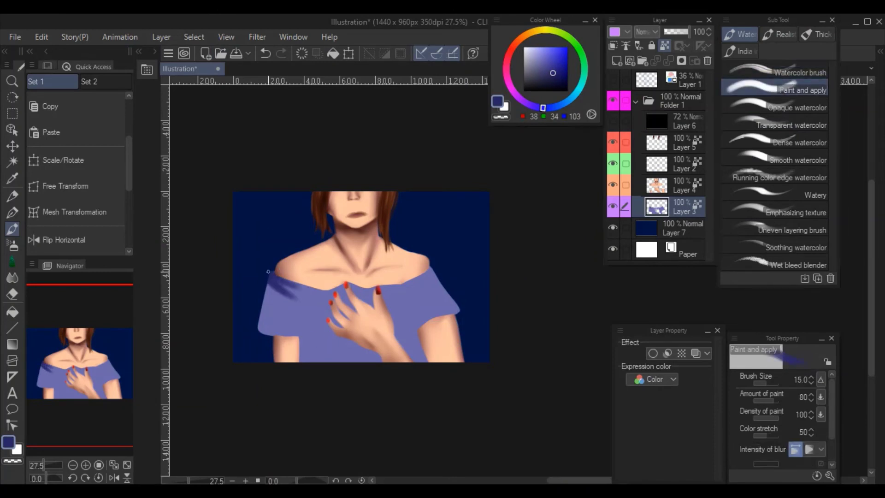
pyautogui.press('[')
pyautogui.moveTo(322, 281); pyautogui.dragTo(283, 293)
pyautogui.moveTo(375, 288)
pyautogui.mouseDown()
pyautogui.moveTo(268, 332)
pyautogui.moveTo(300, 362)
pyautogui.mouseUp()
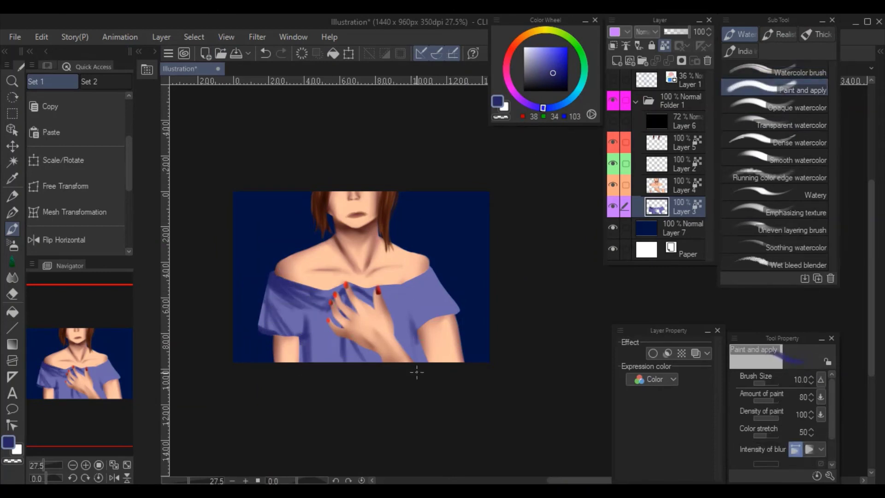
pyautogui.moveTo(433, 272)
pyautogui.mouseDown()
pyautogui.moveTo(424, 309)
pyautogui.moveTo(401, 284)
pyautogui.mouseUp()
pyautogui.moveTo(307, 290)
pyautogui.mouseDown()
pyautogui.moveTo(290, 329)
pyautogui.moveTo(265, 329)
pyautogui.moveTo(329, 359)
pyautogui.mouseUp()
pyautogui.moveTo(332, 330); pyautogui.dragTo(380, 360)
pyautogui.moveTo(412, 281)
pyautogui.mouseDown()
pyautogui.moveTo(388, 302)
pyautogui.moveTo(389, 344)
pyautogui.mouseUp()
pyautogui.moveTo(320, 292); pyautogui.dragTo(300, 305)
# - Deepen and blend the folds over the sleeves and bodice with sampled violet and darker navy
pyautogui.keyDown('alt'); pyautogui.click(466, 299); pyautogui.keyUp('alt')
pyautogui.moveTo(422, 291); pyautogui.dragTo(404, 359)
pyautogui.moveTo(449, 314)
pyautogui.mouseDown()
pyautogui.moveTo(397, 295)
pyautogui.moveTo(413, 341)
pyautogui.mouseUp()
pyautogui.moveTo(403, 289)
pyautogui.mouseDown()
pyautogui.moveTo(353, 307)
pyautogui.moveTo(340, 357)
pyautogui.mouseUp()
pyautogui.moveTo(323, 304); pyautogui.dragTo(318, 362)
pyautogui.moveTo(314, 302)
pyautogui.mouseDown()
pyautogui.moveTo(302, 359)
pyautogui.moveTo(281, 359)
pyautogui.mouseUp()
pyautogui.moveTo(283, 272); pyautogui.dragTo(267, 316)
pyautogui.moveTo(313, 279); pyautogui.dragTo(279, 293)
pyautogui.moveTo(277, 295)
pyautogui.mouseDown()
pyautogui.moveTo(260, 336)
pyautogui.moveTo(273, 336)
pyautogui.mouseUp()
pyautogui.moveTo(306, 336); pyautogui.dragTo(315, 362)
pyautogui.moveTo(322, 297); pyautogui.dragTo(329, 362)
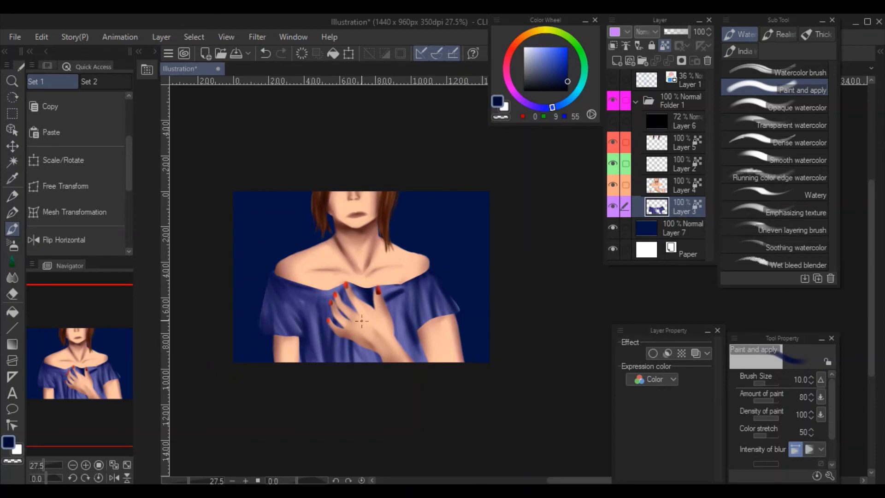
pyautogui.moveTo(395, 297); pyautogui.dragTo(413, 360)
pyautogui.moveTo(408, 282)
pyautogui.mouseDown()
pyautogui.moveTo(374, 331)
pyautogui.moveTo(406, 361)
pyautogui.mouseUp()
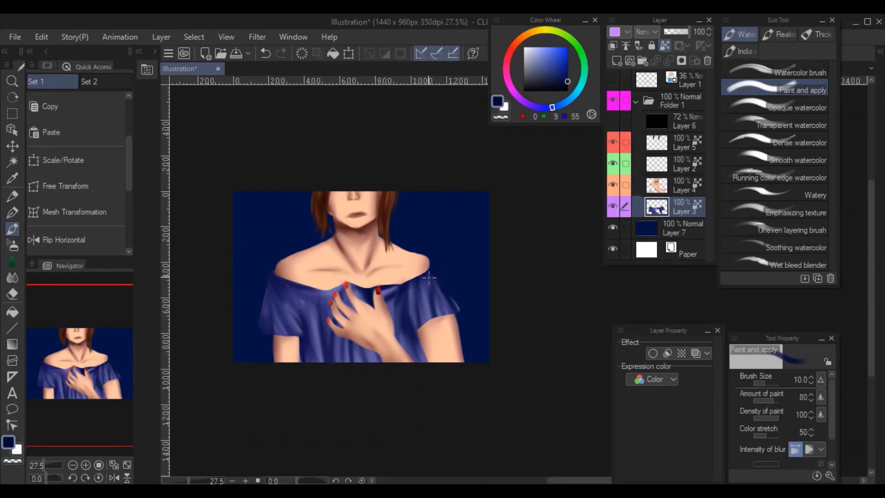
# - Paint dark navy streaks across the background on Layer 7 with Paint and apply, undoing the last stroke
pyautogui.click(673, 228)
pyautogui.press('b')
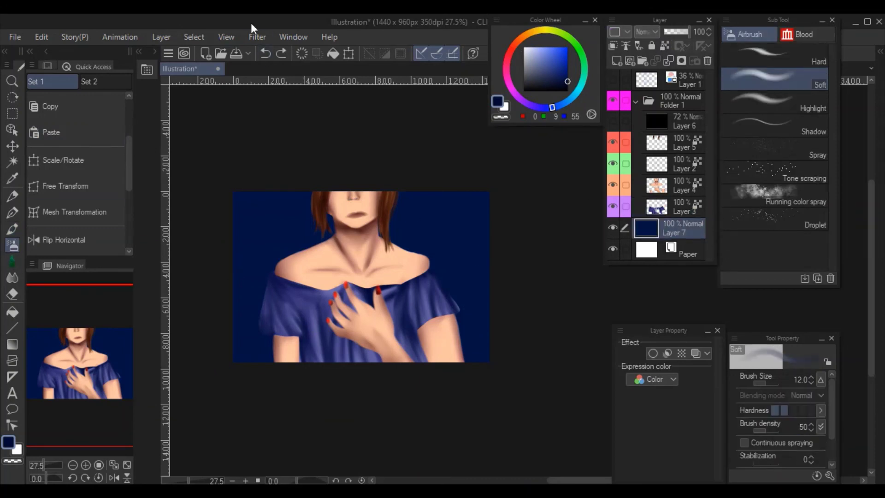
pyautogui.press('b')
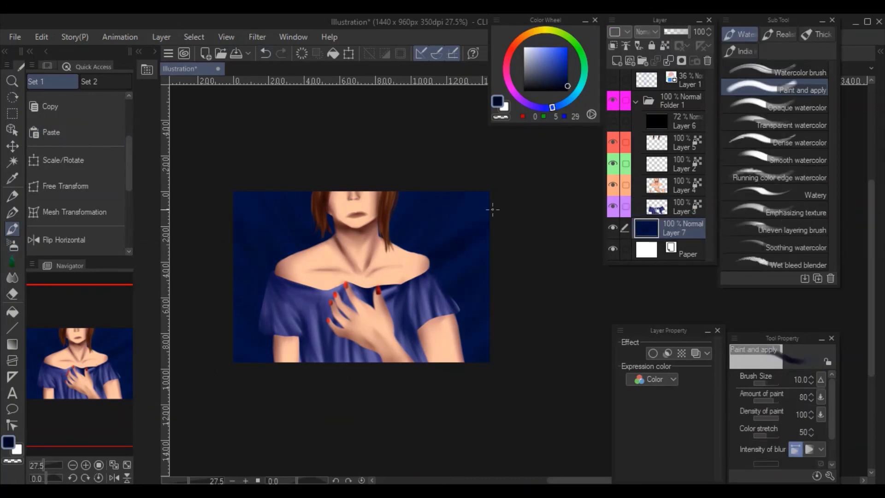
pyautogui.moveTo(249, 194)
pyautogui.mouseDown()
pyautogui.moveTo(285, 237)
pyautogui.moveTo(271, 359)
pyautogui.mouseUp()
pyautogui.moveTo(461, 222); pyautogui.dragTo(489, 353)
pyautogui.moveTo(249, 193); pyautogui.dragTo(266, 332)
pyautogui.hotkey('ctrl', 'z')
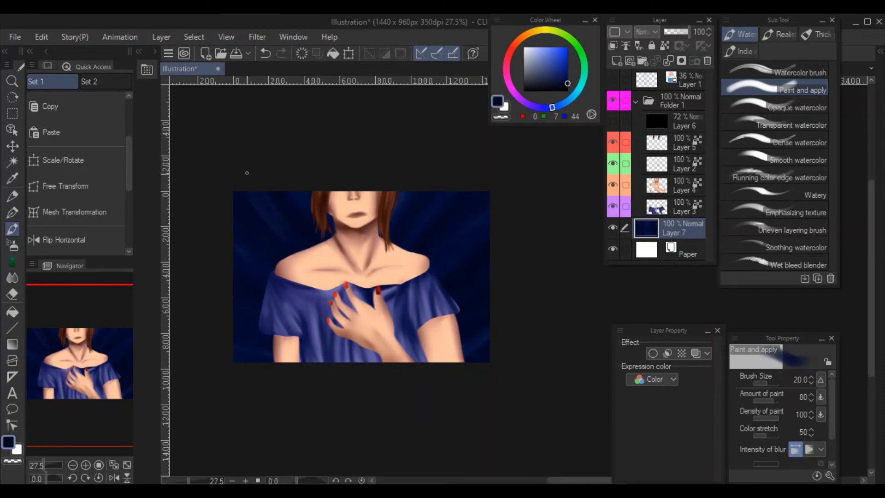
# - Try a light red Soft airbrush glow at size 200 on Layer 8 in Linear light mode
pyautogui.click(645, 31)
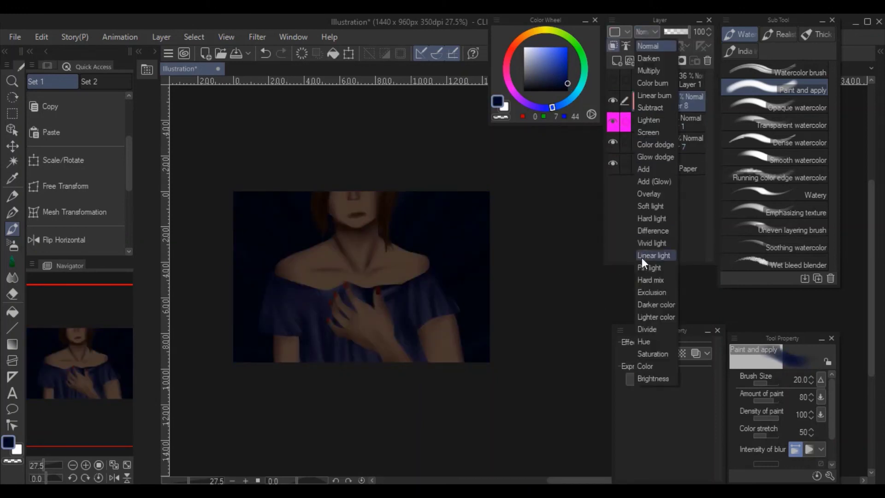
pyautogui.click(656, 218)
pyautogui.click(543, 47)
pyautogui.click(510, 51)
pyautogui.click(12, 246)
pyautogui.click(645, 31)
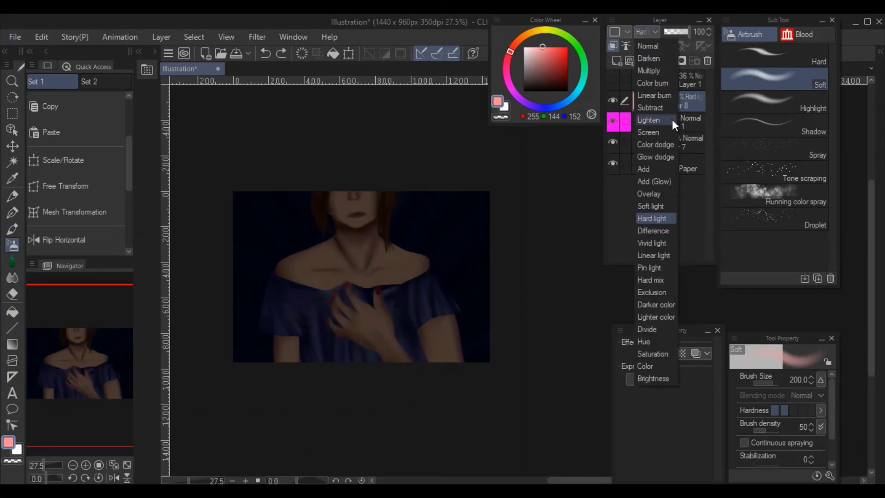
pyautogui.click(654, 255)
pyautogui.moveTo(359, 268); pyautogui.dragTo(414, 203)
pyautogui.hotkey('ctrl', 'z')
# - Set Layer 8 to Add (Glow) and airbrush a pink glow at size 200 over the hand, chest and sleeves
pyautogui.click(508, 82)
pyautogui.click(567, 47)
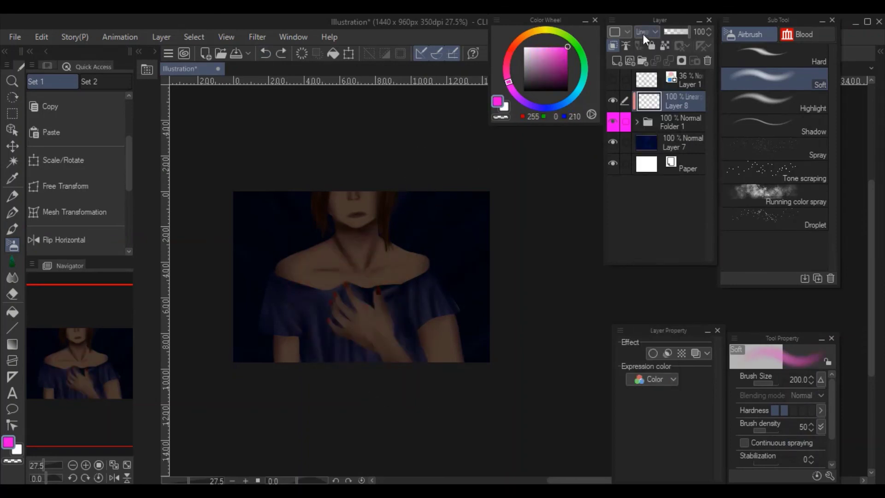
pyautogui.click(643, 34)
pyautogui.click(655, 286)
pyautogui.click(546, 47)
pyautogui.moveTo(369, 286); pyautogui.dragTo(341, 304)
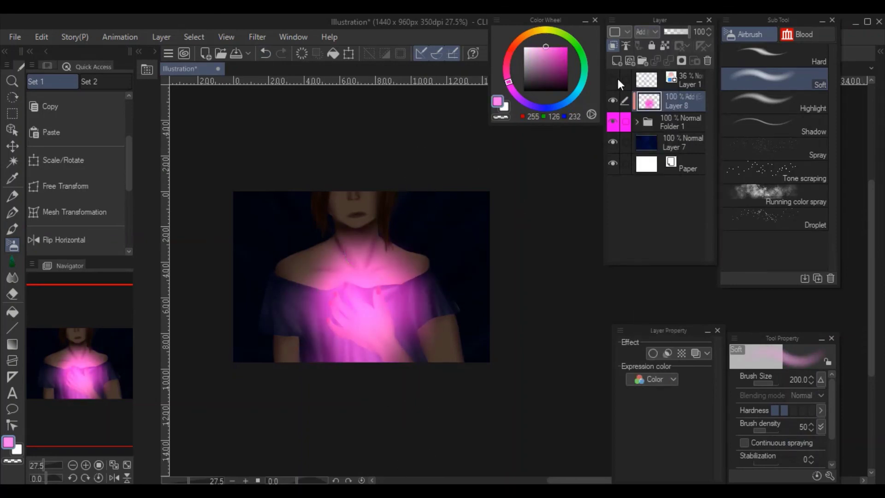
pyautogui.moveTo(318, 258); pyautogui.dragTo(332, 332)
pyautogui.moveTo(414, 249); pyautogui.dragTo(406, 360)
# - Brighten the hand and the glow's centre with very pale pink using the Soft airbrush at size 80
pyautogui.click(524, 47)
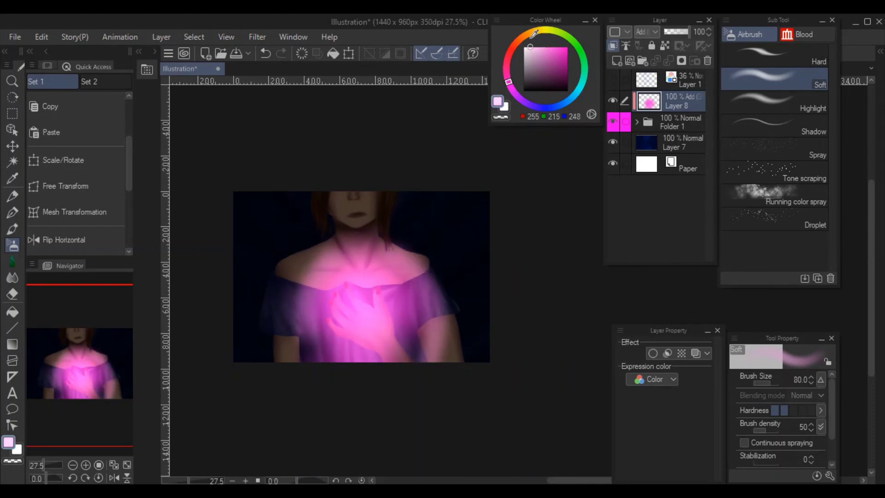
pyautogui.press('[')
pyautogui.press('[')
pyautogui.press('[')
pyautogui.press('[')
pyautogui.press('[')
pyautogui.moveTo(332, 295); pyautogui.dragTo(392, 359)
# - Set Layer 9 above the glow to Linear burn and ready the Soft airbrush in black at size 200
pyautogui.click(654, 95)
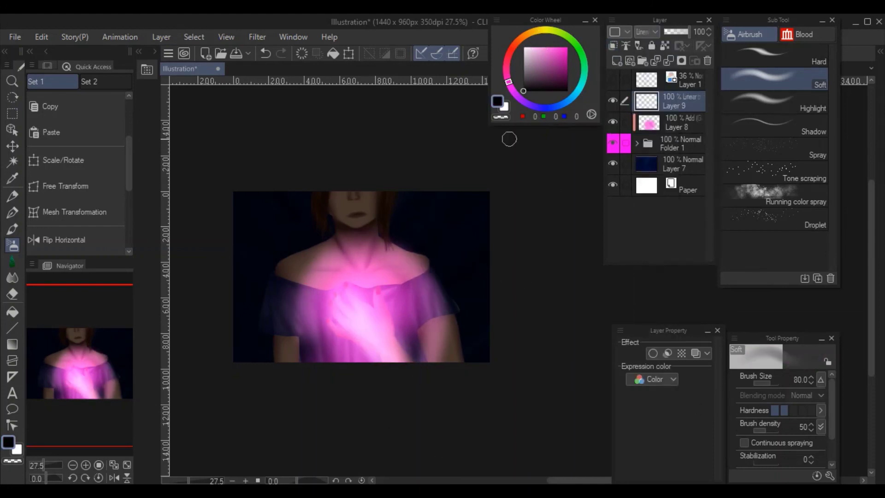
pyautogui.scroll(1, 377, 236)
pyautogui.scroll(-1, 377, 236)
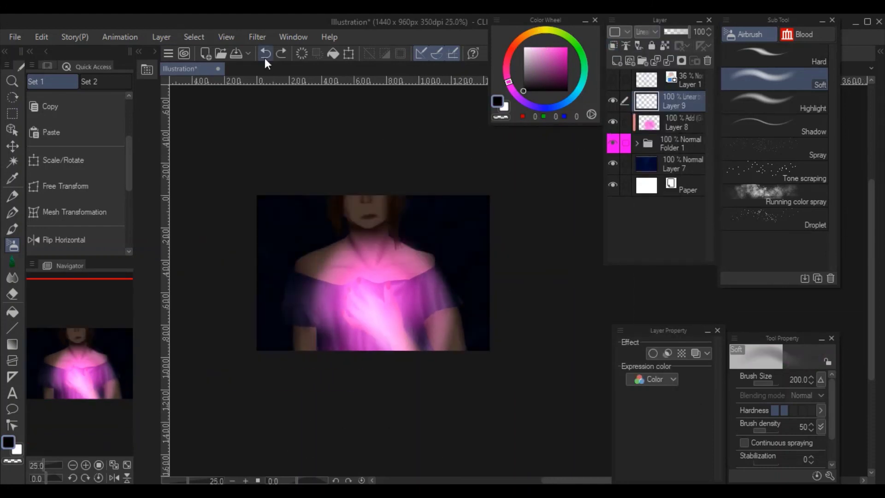